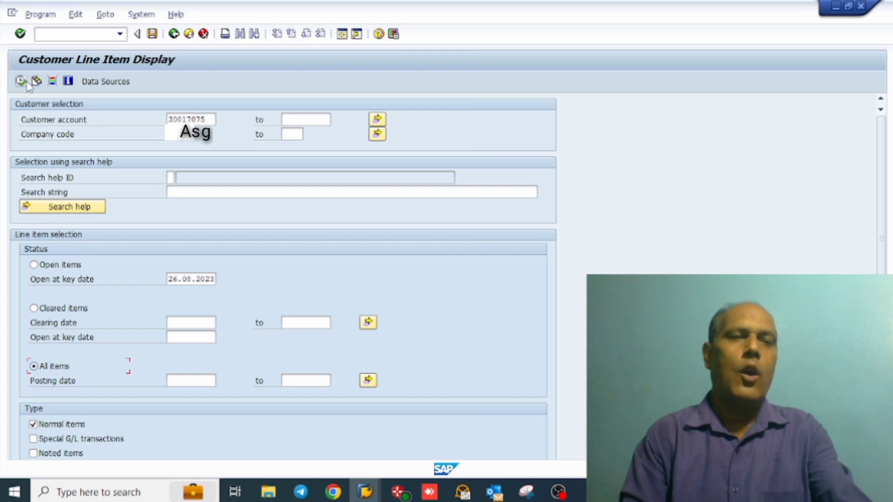
Step: Run the customer line item report for all items and filter the list to document type RV
left_click(21, 81)
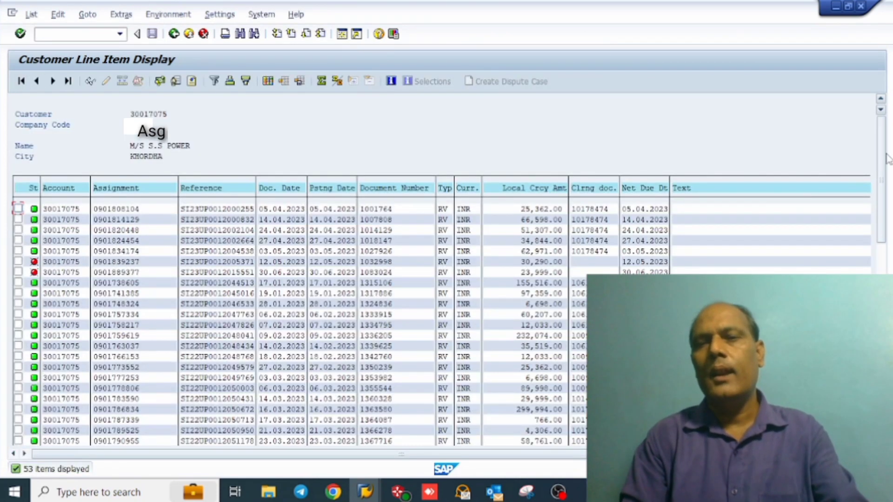
left_click_drag(882, 156, 882, 360)
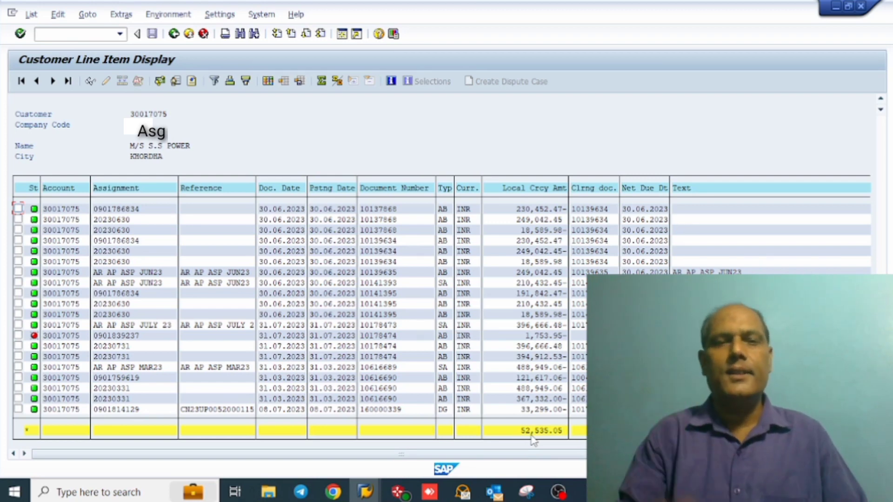
left_click(447, 191)
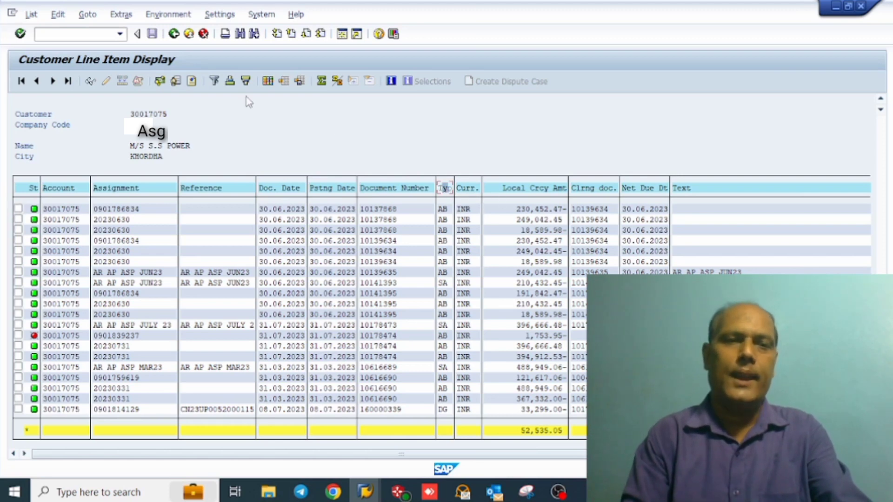
left_click(214, 82)
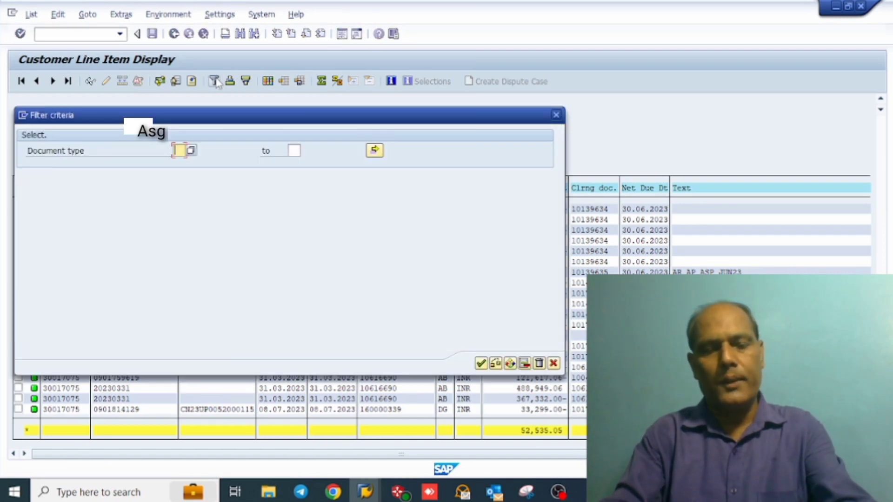
type("RV")
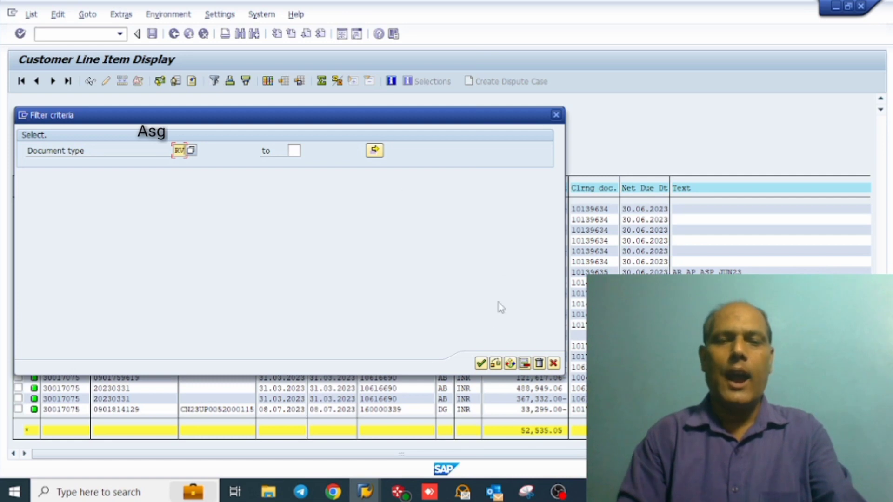
left_click(480, 365)
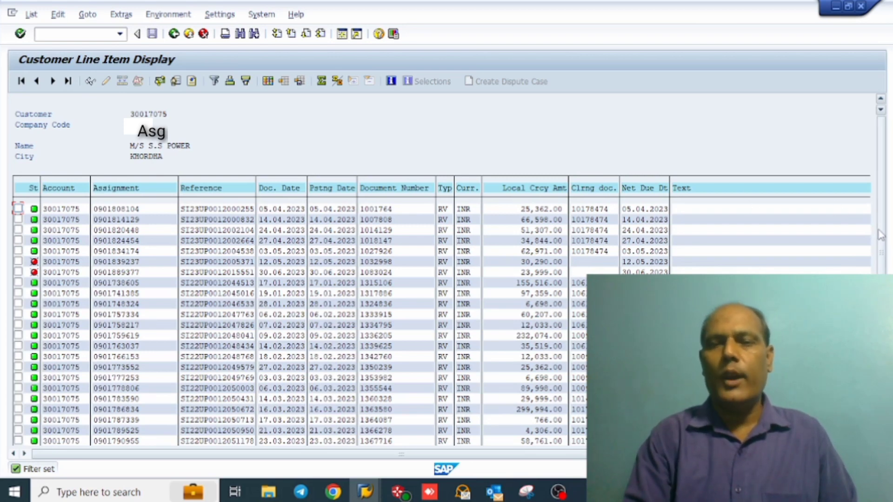
left_click_drag(882, 233, 881, 284)
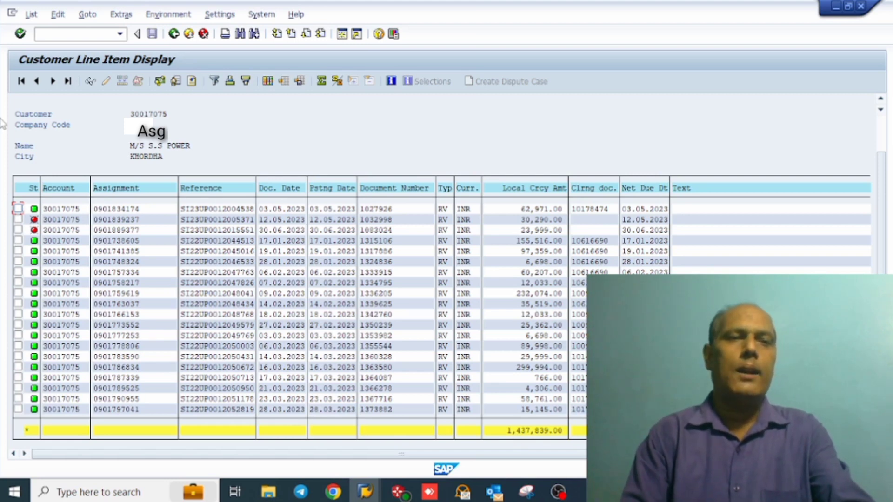
Step: Export the filtered list as an Excel XLSX spreadsheet named SS on the Desktop, allowing the file creation and the launch of Excel
left_click(31, 14)
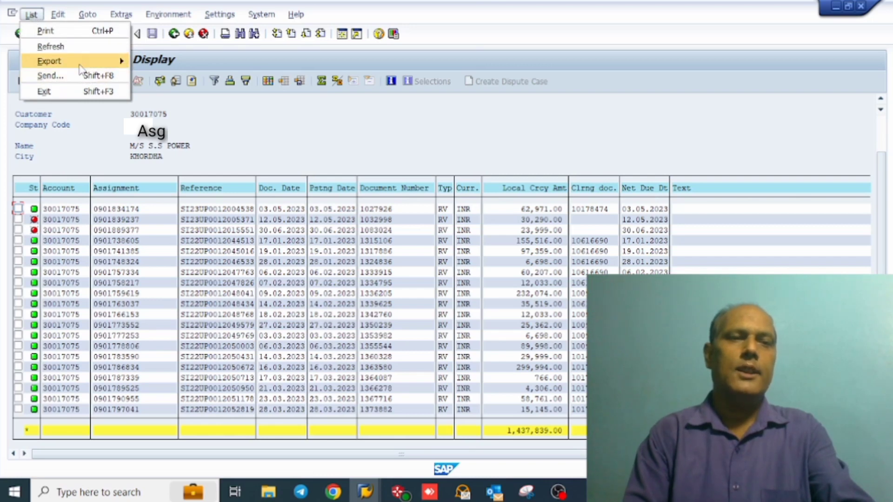
mouse_move(82, 65)
left_click(189, 78)
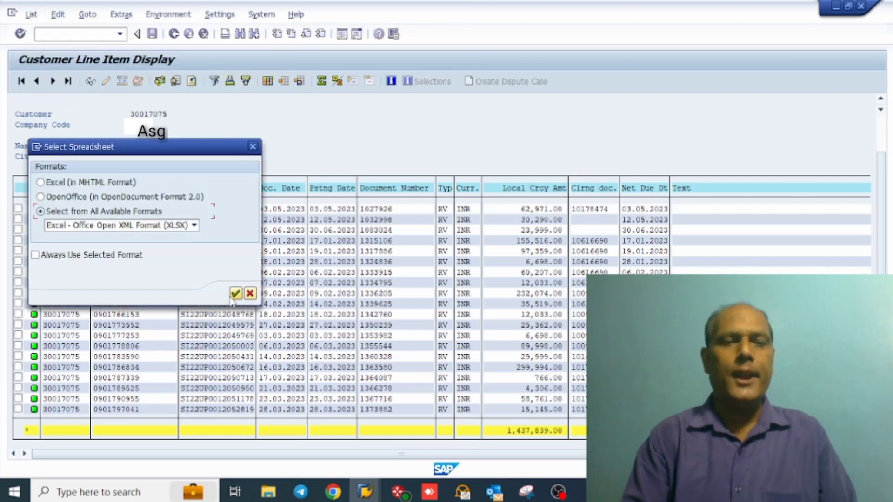
left_click(235, 293)
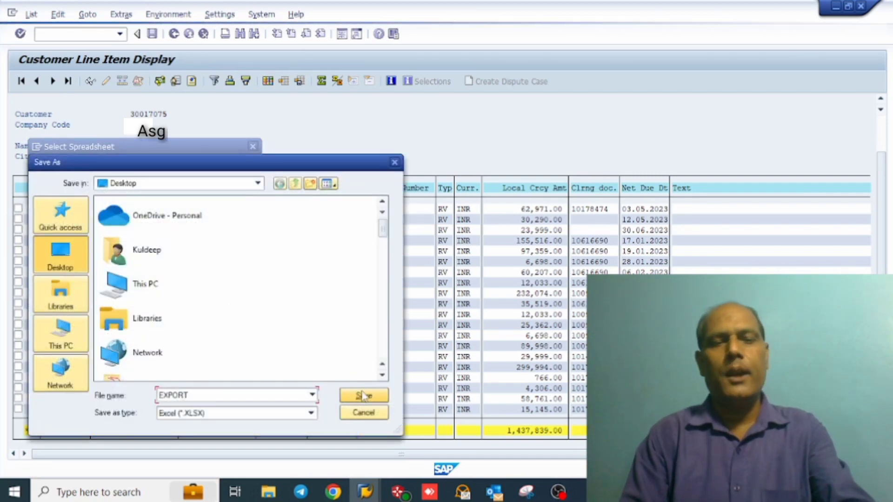
double_click(258, 396)
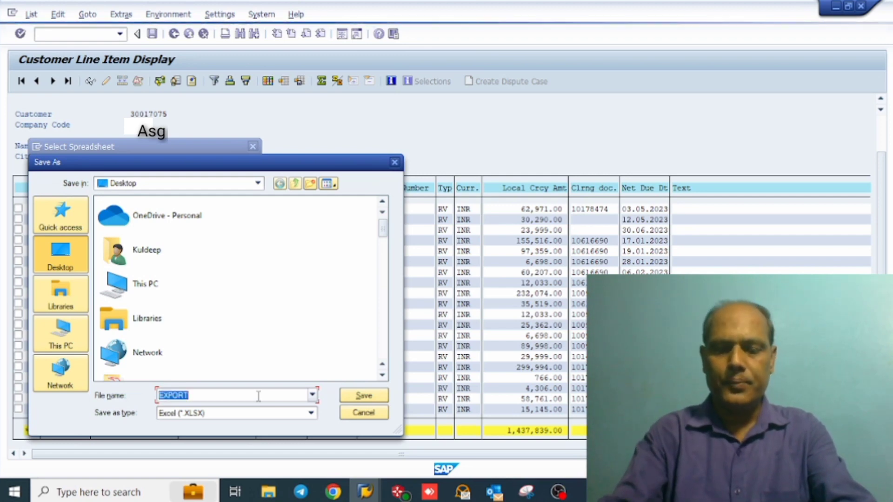
type("SS")
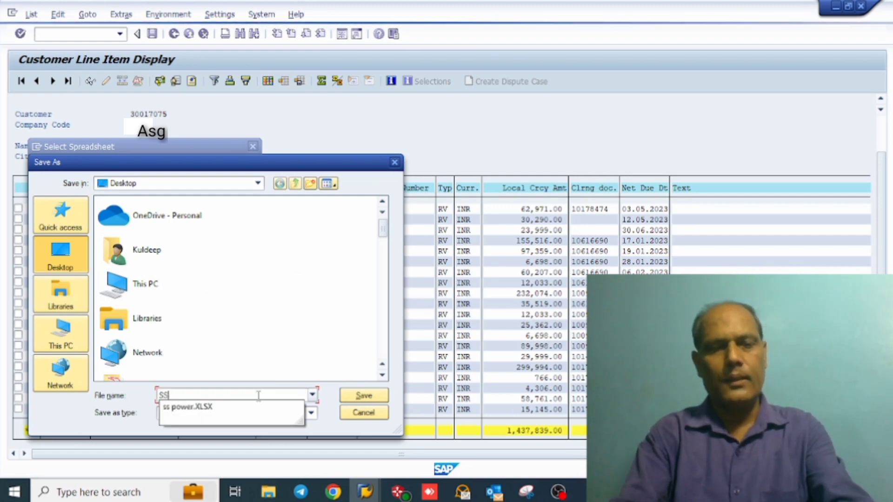
left_click(379, 397)
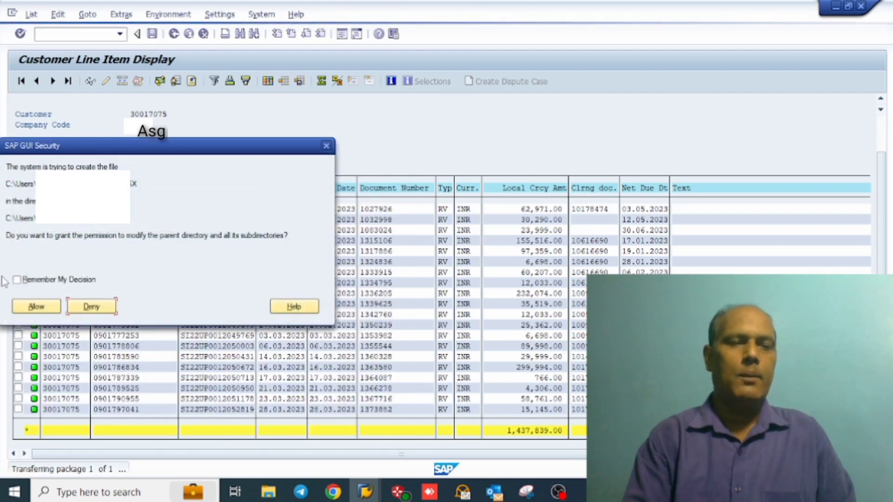
left_click(35, 307)
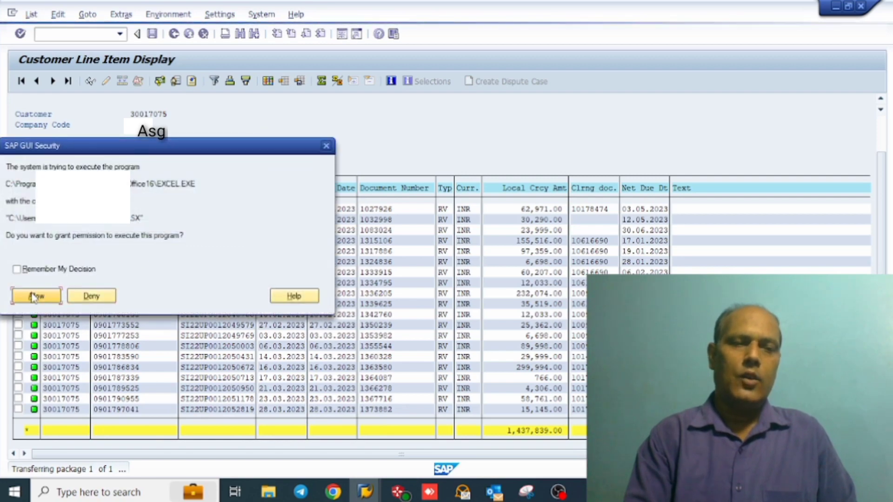
left_click(35, 296)
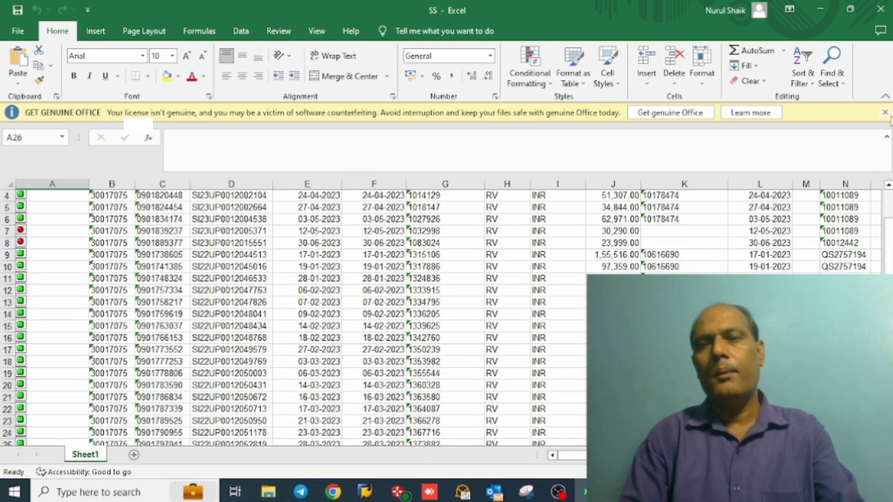
Step: Dismiss the Office licence notice, select the total amount in J26 and rename Sheet1 as Invoice Details
left_click(885, 113)
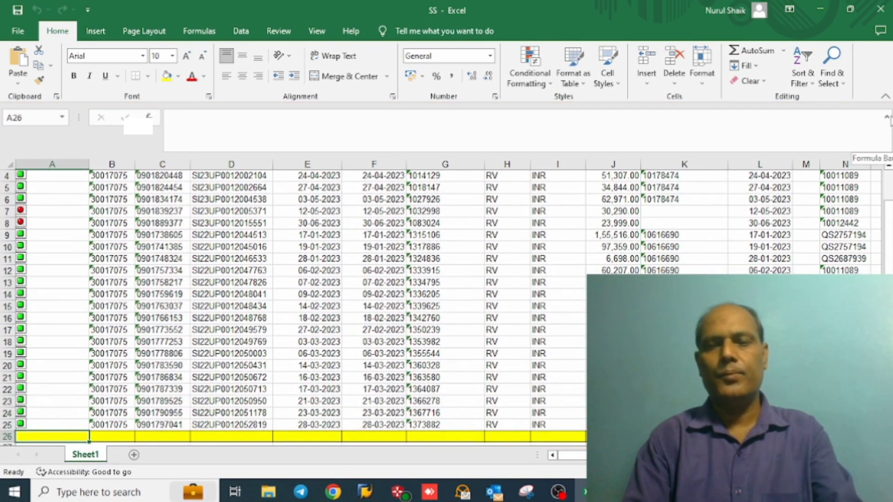
left_click(613, 436)
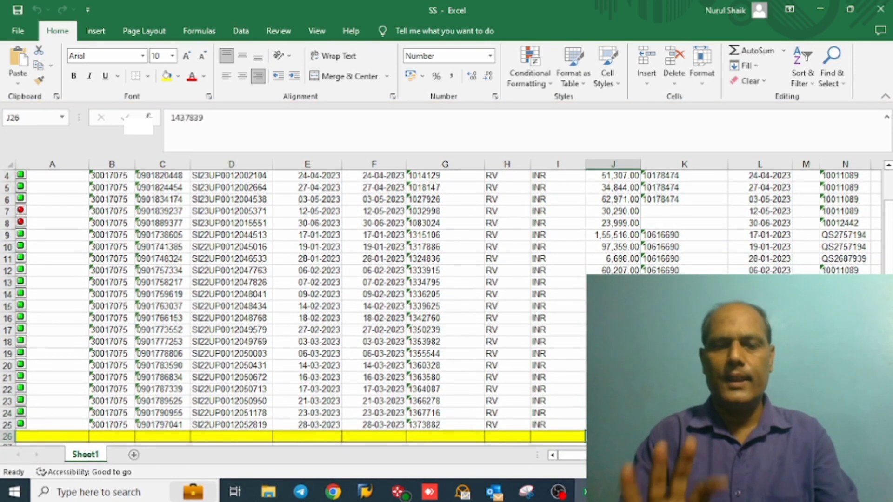
double_click(86, 455)
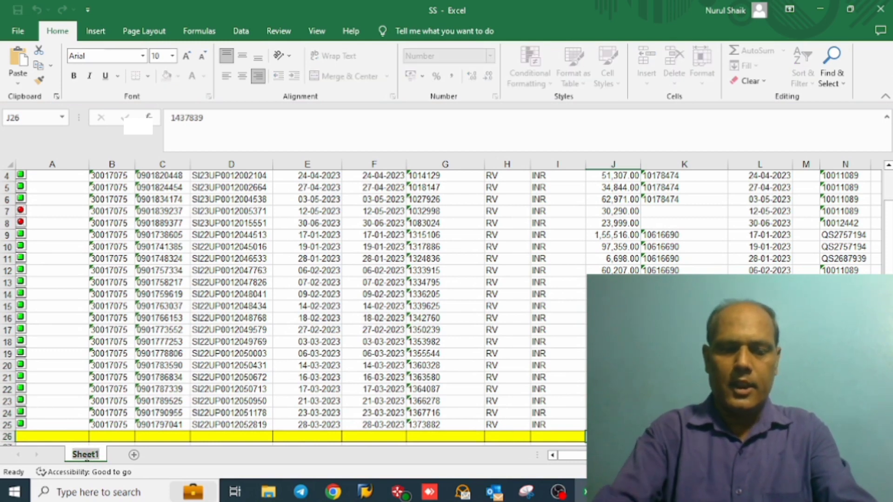
type("Invoic")
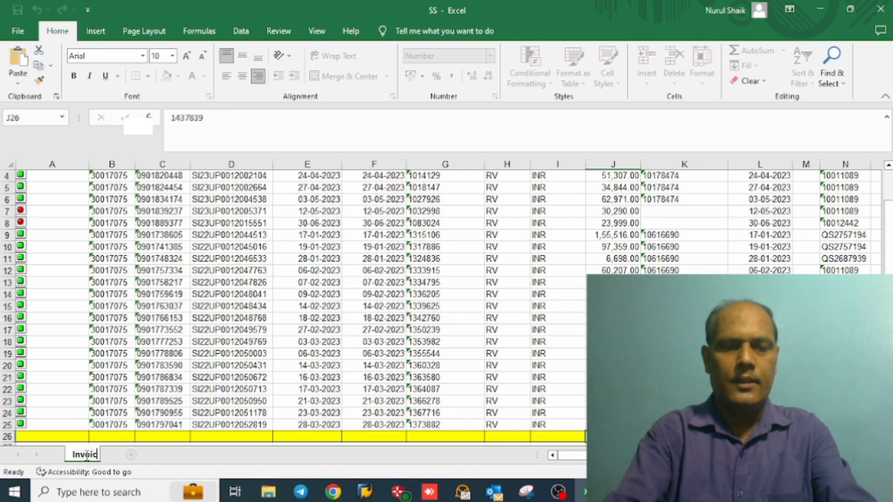
type("e Details")
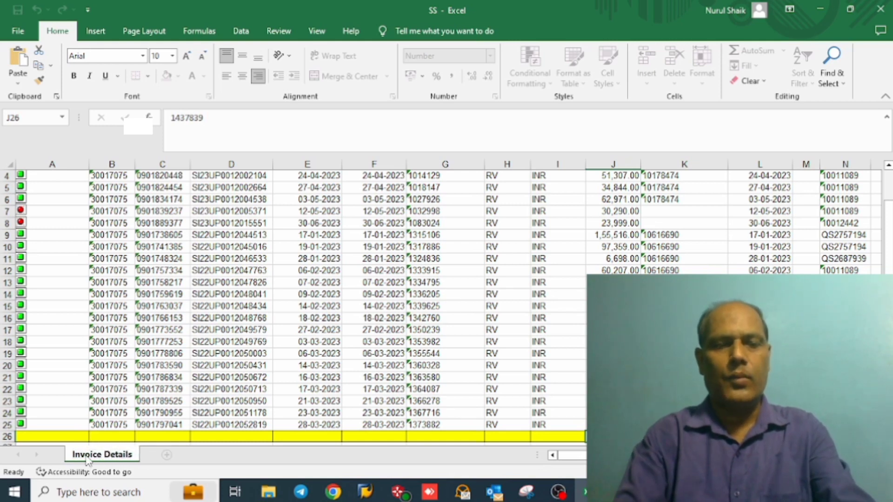
key("Return")
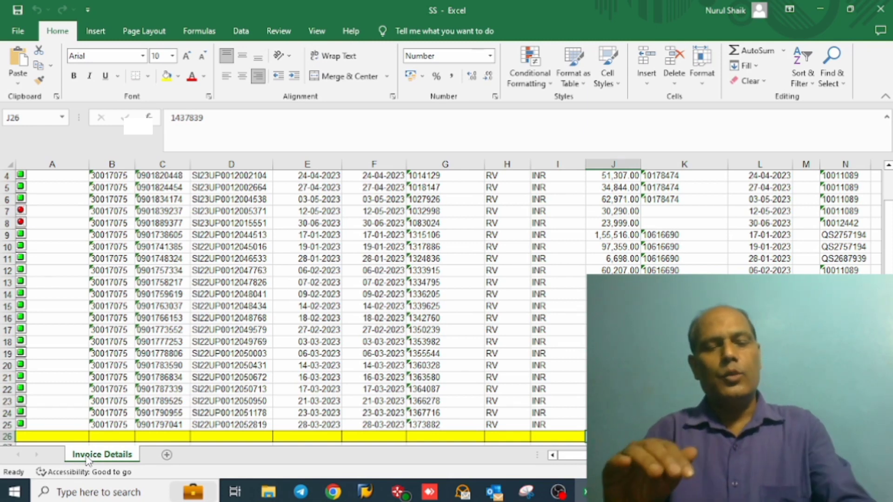
Step: Switch back to SAP, leave the customer line item display and open the invoice report from the user menu
key("alt+Tab")
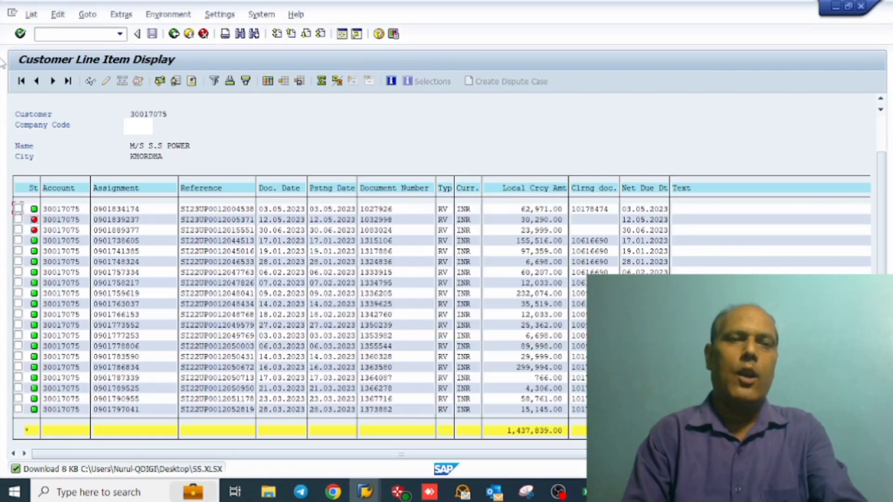
left_click(174, 34)
left_click(174, 34)
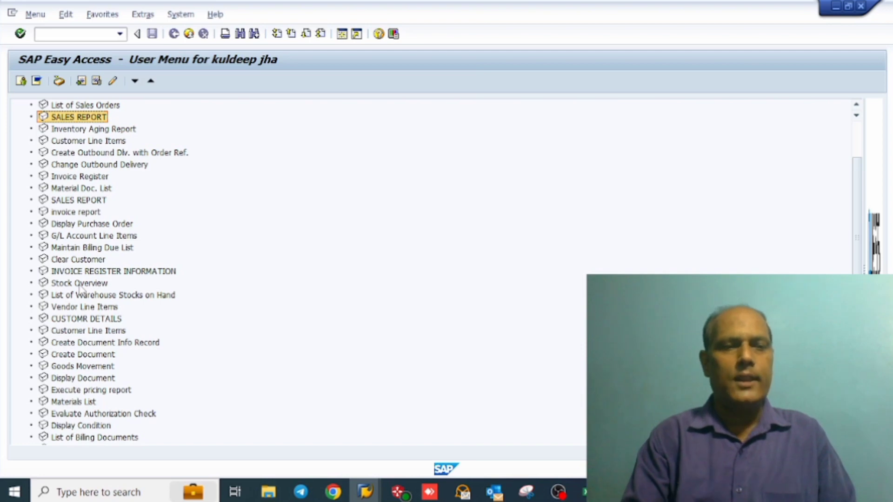
left_click(75, 212)
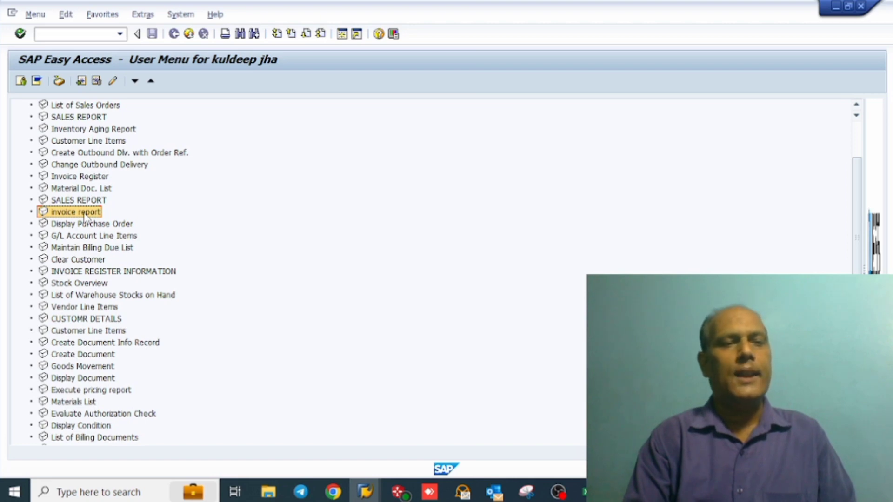
double_click(75, 212)
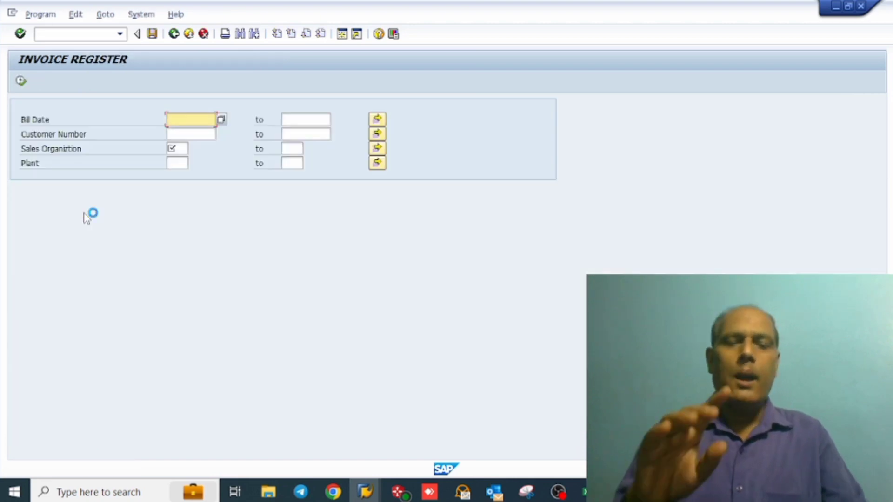
Step: Set the bill date range from 01.07.2020 to 26.08.2023
key("space")
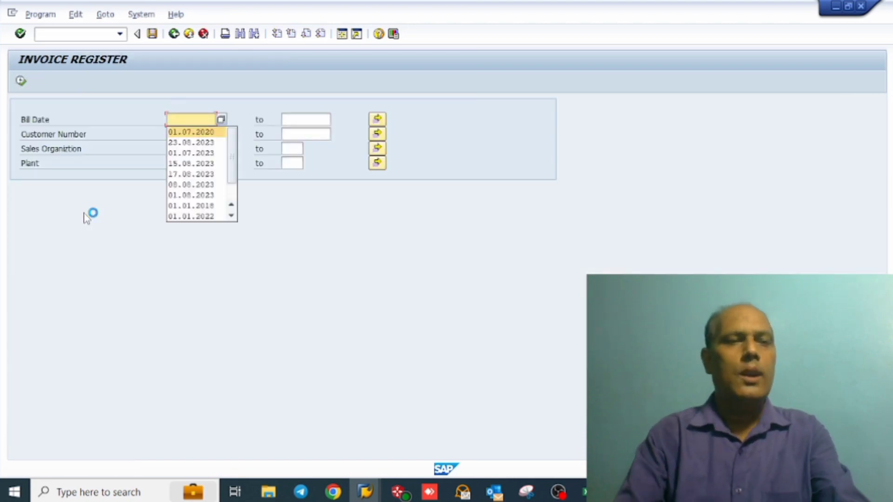
key("Return")
key("Tab")
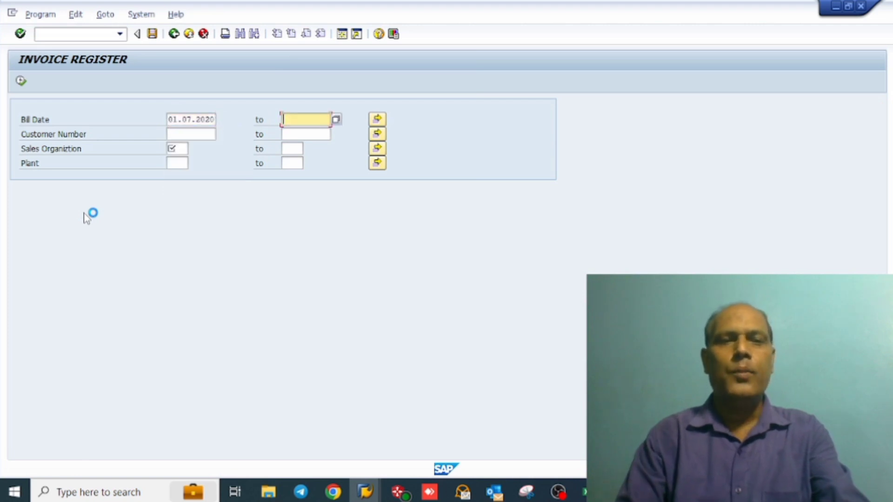
key("space")
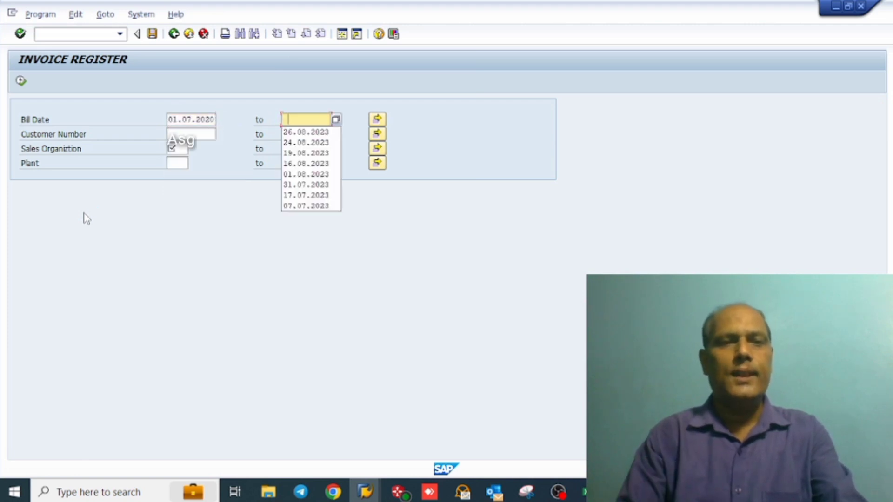
key("Down")
key("Return")
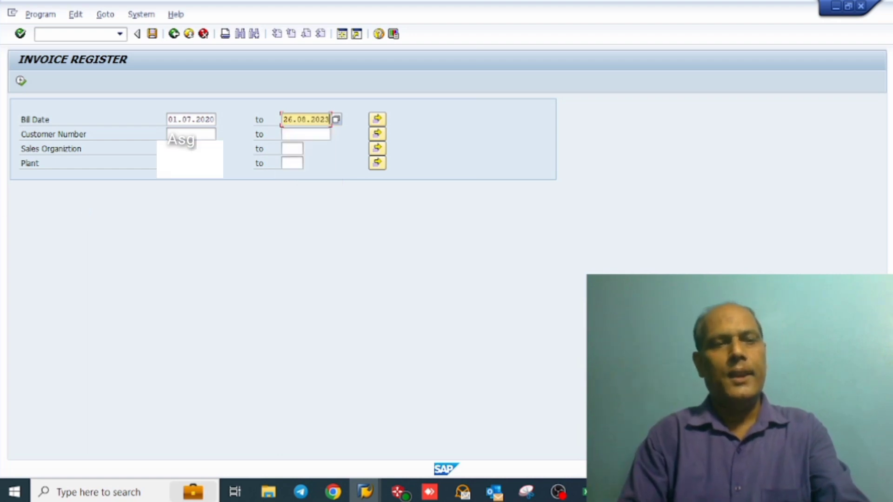
key("F8")
key("Tab")
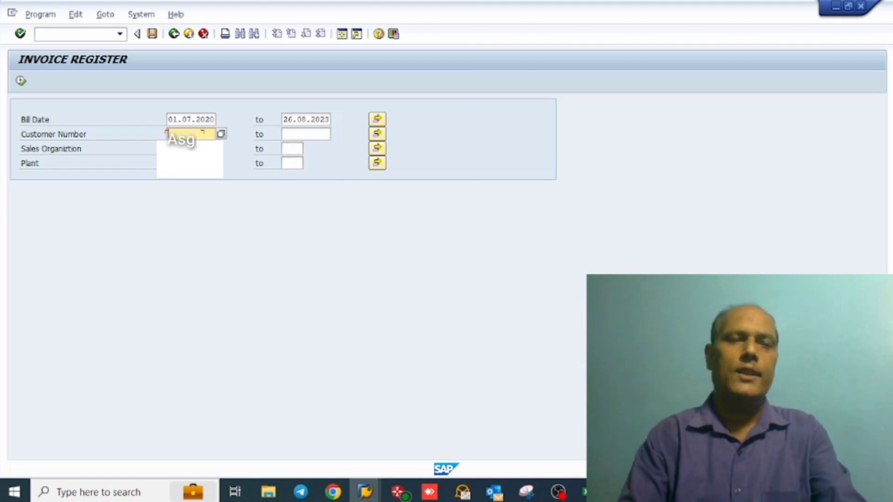
Step: Fill in the customer number, run the invoice register and look through its billing columns
key("space")
key("Down")
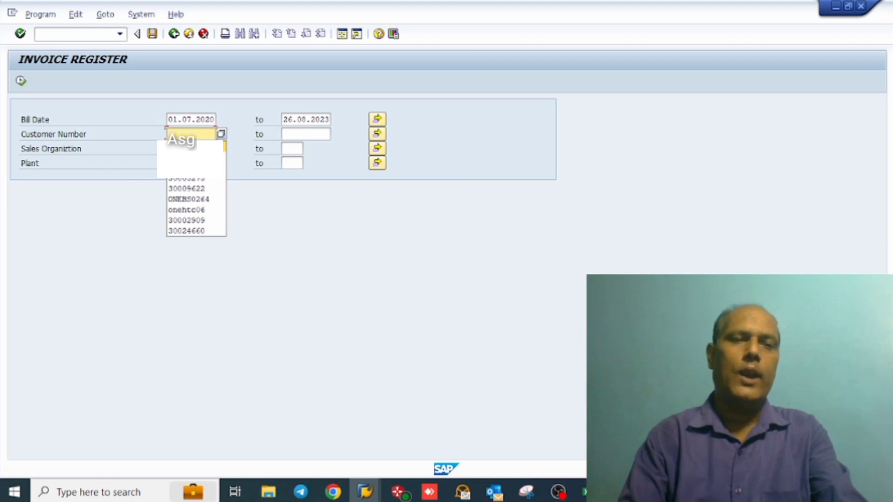
key("Return")
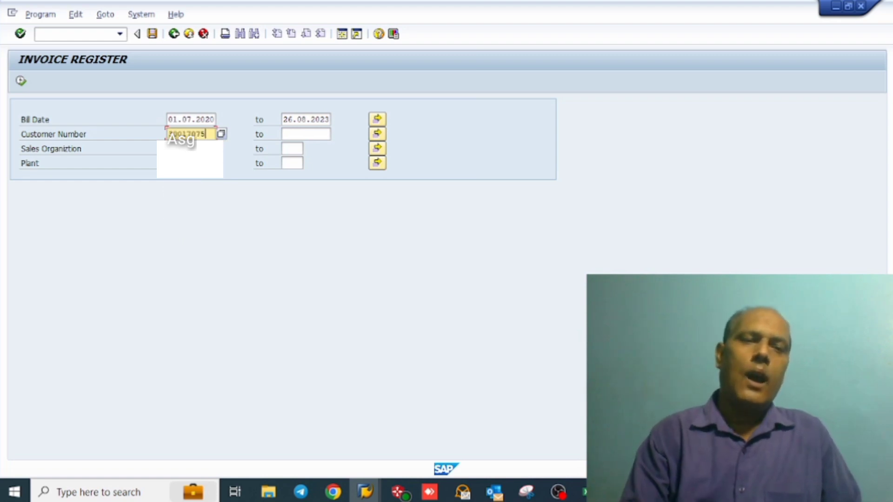
left_click(20, 83)
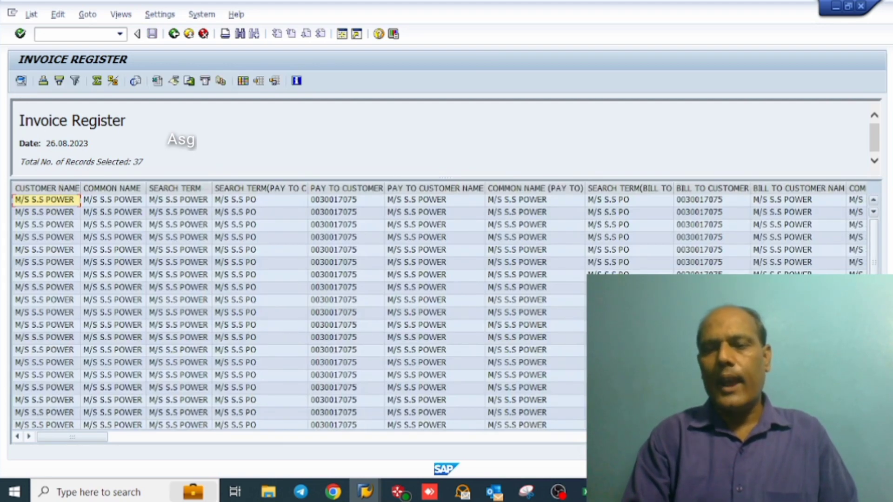
scroll(439, 307, "right", 11)
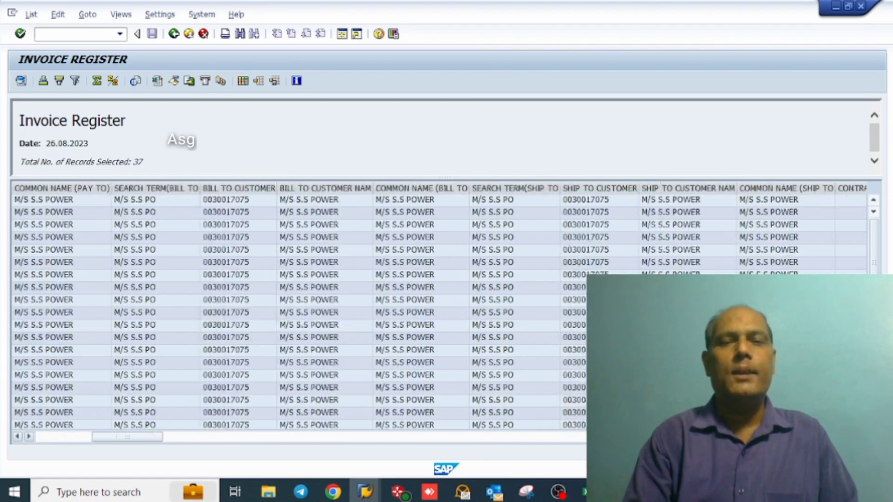
scroll(439, 307, "right", 10)
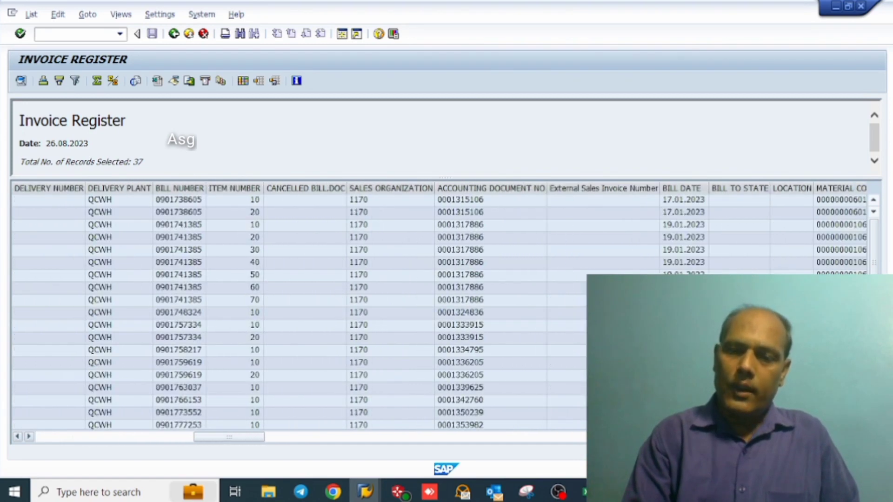
Step: Export the invoice register to a spreadsheet in Excel - Office Open XML Format (XLSX)
scroll(482, 233, "right", 6)
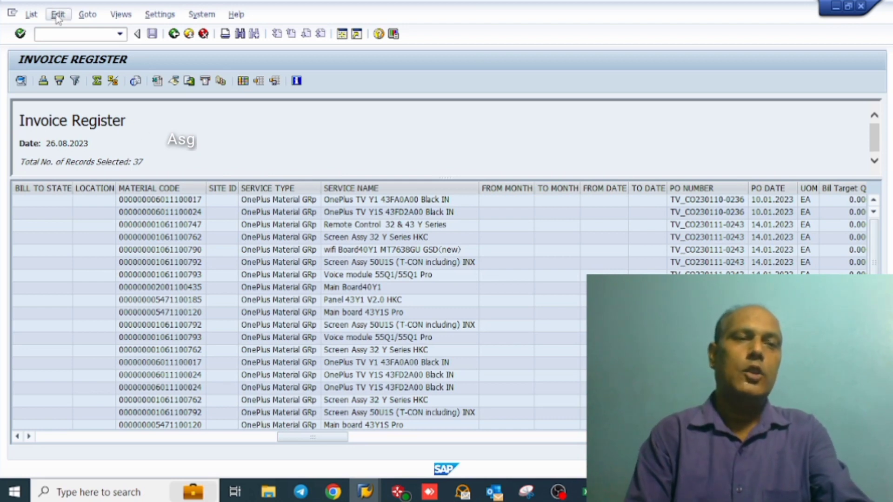
left_click(31, 15)
mouse_move(122, 62)
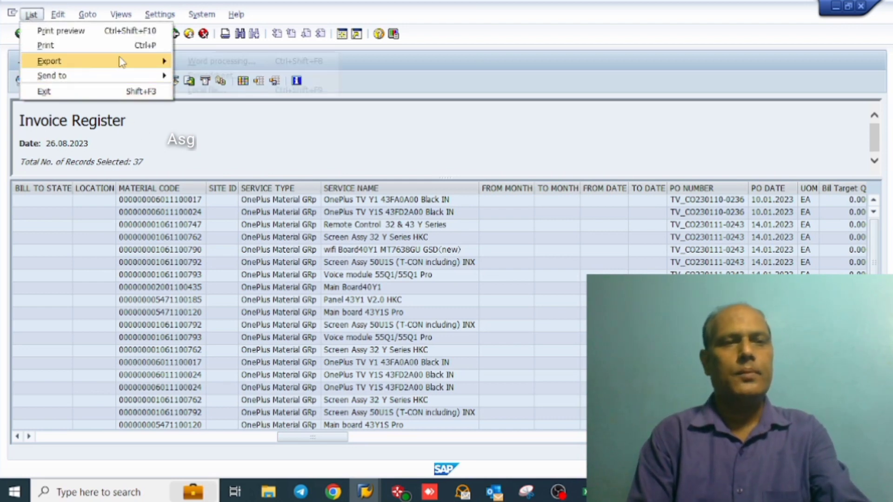
left_click(198, 75)
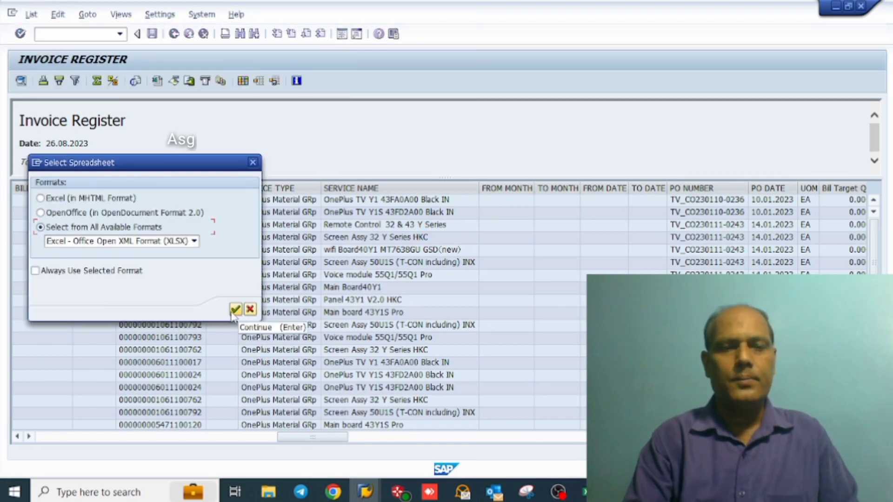
left_click(235, 309)
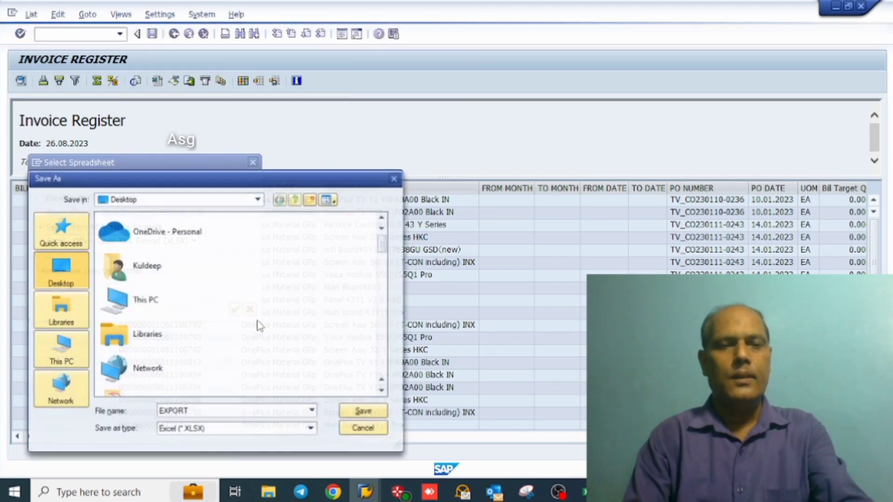
Step: Save the spreadsheet as EXPORT on the Desktop, replacing the existing file and allowing the security request
left_click(385, 412)
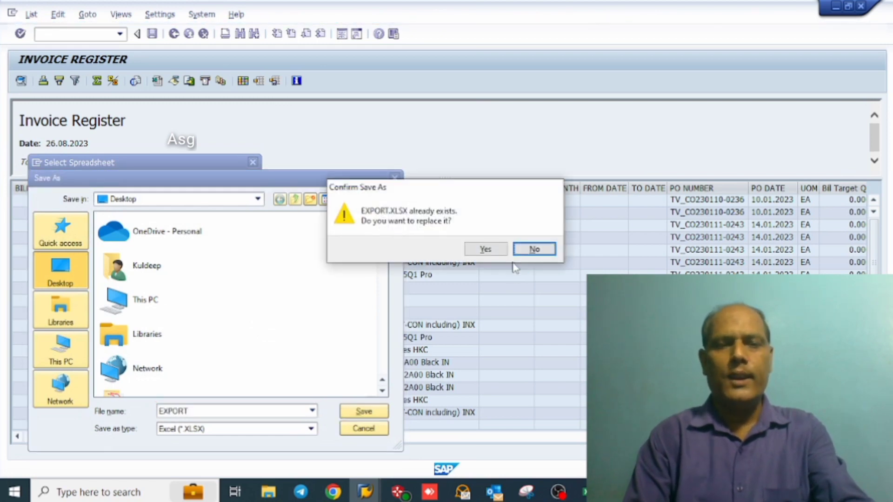
left_click(485, 249)
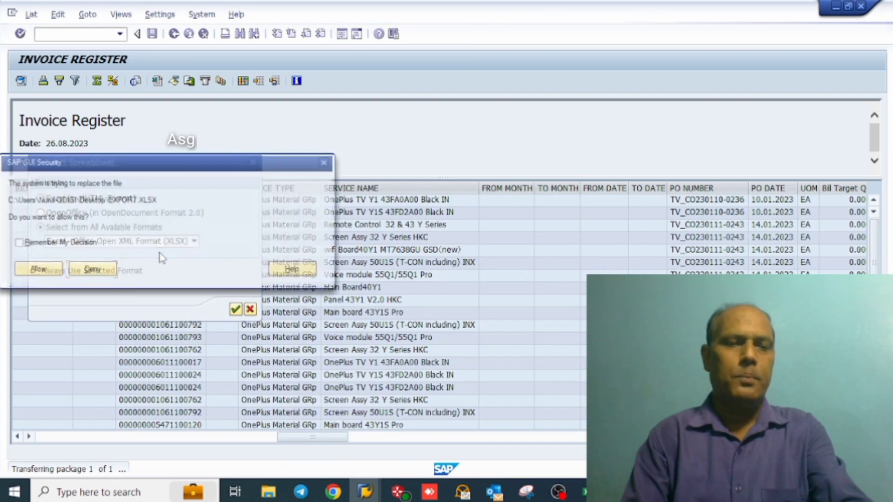
left_click(27, 275)
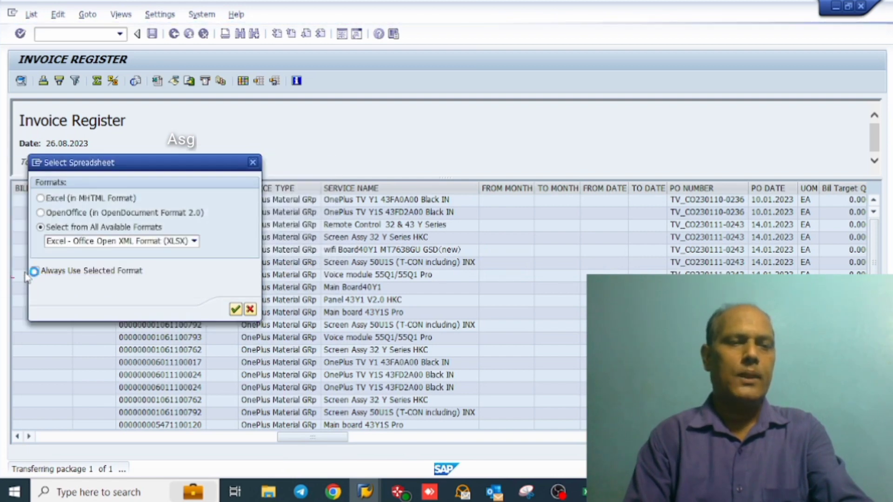
key("Return")
left_click(38, 310)
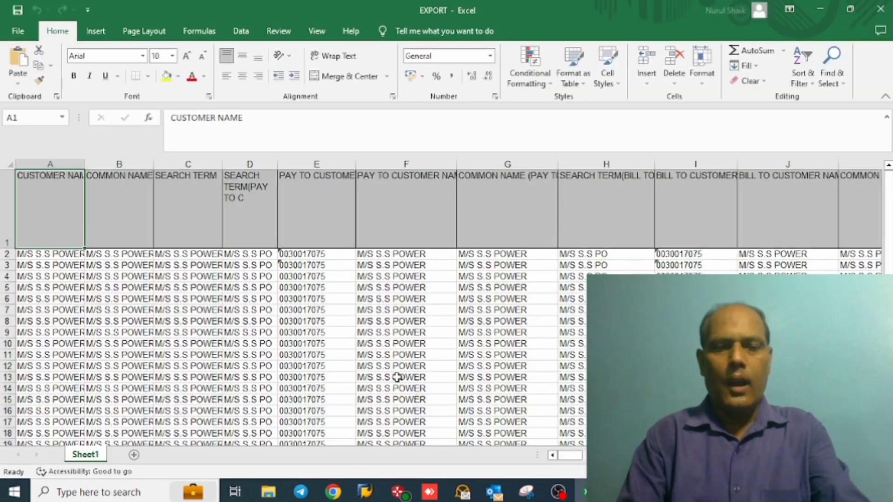
Step: Look through the exported register's header row across the customer, sales order, billing and PO columns
left_click(210, 232)
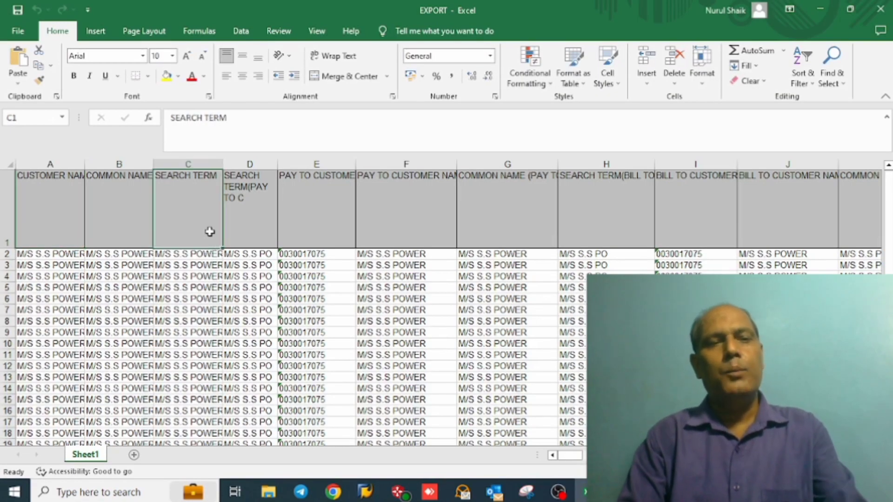
key("Right")
key("Right")
key("Right")
key("Right")
key("Right")
key("Right")
key("Right")
key("Right")
key("Right")
key("Right")
key("Right")
key("Right")
key("Right")
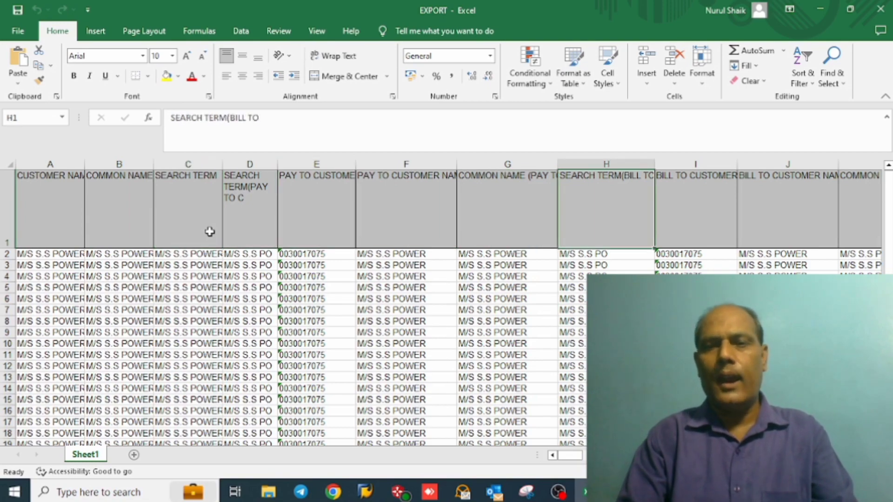
key("Right")
key("Right")
key("Right")
key("Right")
key("Right")
key("Right")
key("Right")
key("Right")
key("Right")
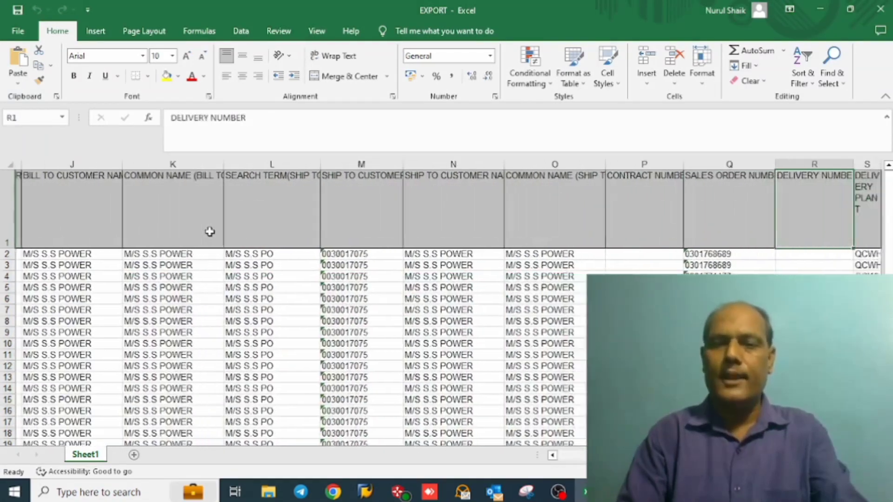
key("Right")
key("Right")
key("Right")
key("Right")
key("Right")
key("Right")
key("Right")
key("Right")
key("Right")
key("Right")
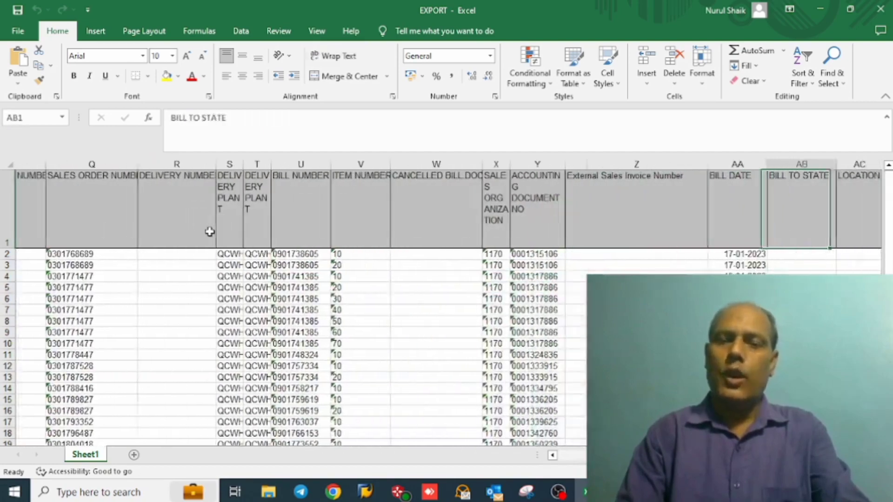
key("Right")
key("Right")
key("Right")
key("Right")
key("Right")
key("Right")
key("Right")
key("Right")
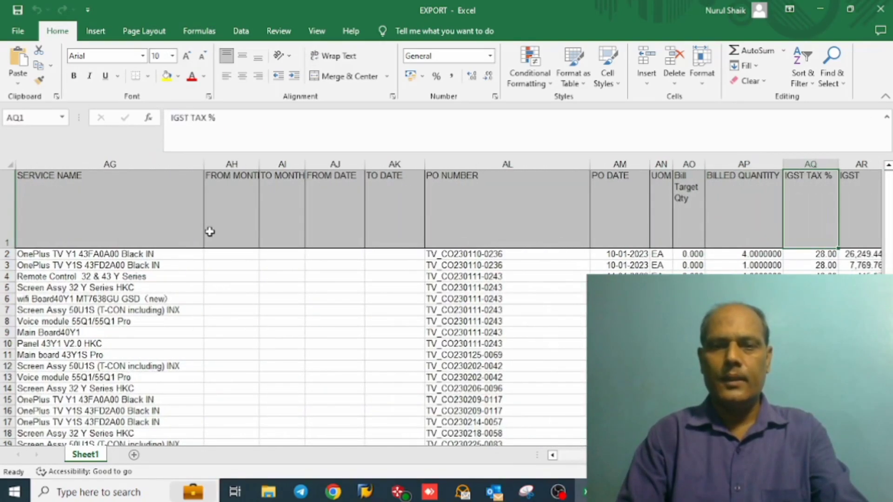
Step: Examine the header row's tax, rate, value and amount columns, ending on Amount in Local Currency
key("Right")
key("Right")
key("Left")
key("Left")
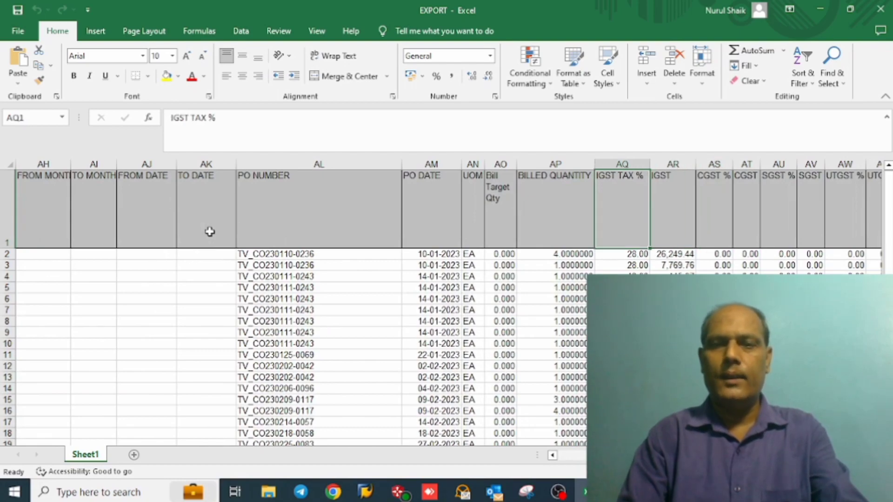
key("Right")
key("Right")
key("Right")
key("Right")
key("Right")
key("Right")
key("Right")
key("Right")
key("Right")
key("Right")
key("Right")
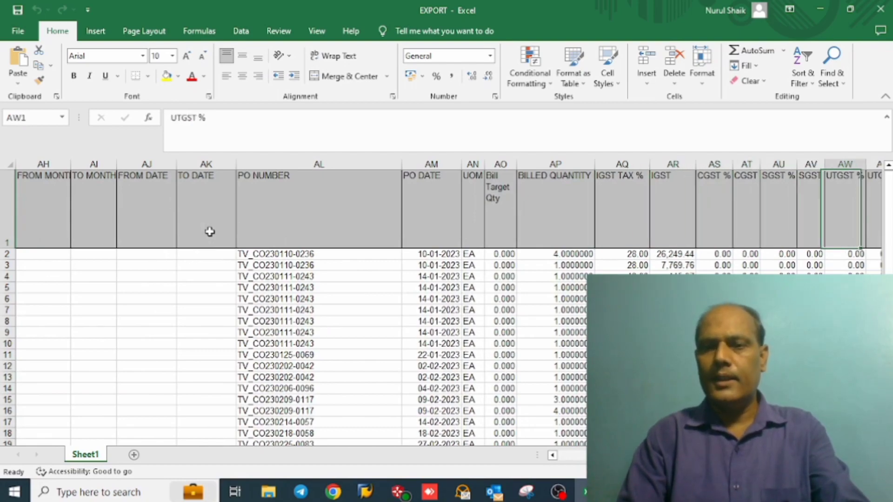
key("Right")
key("Right")
key("Right")
key("Right")
key("Right")
key("Right")
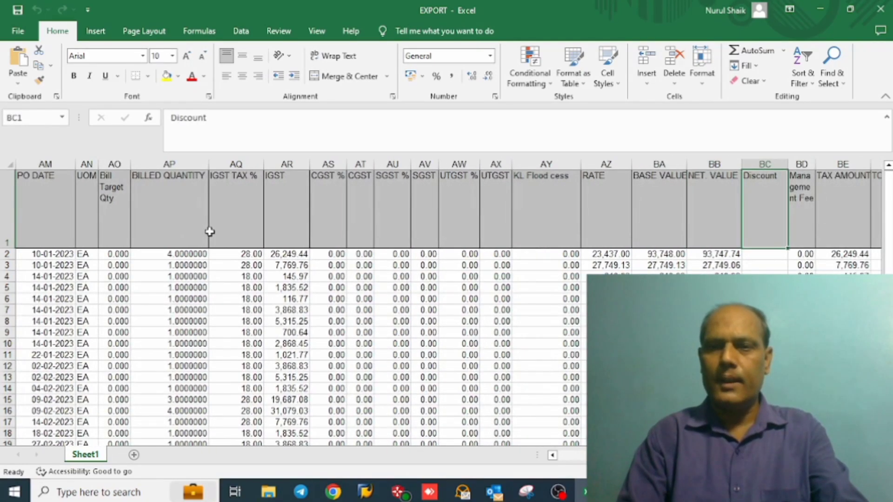
key("Left")
key("Left")
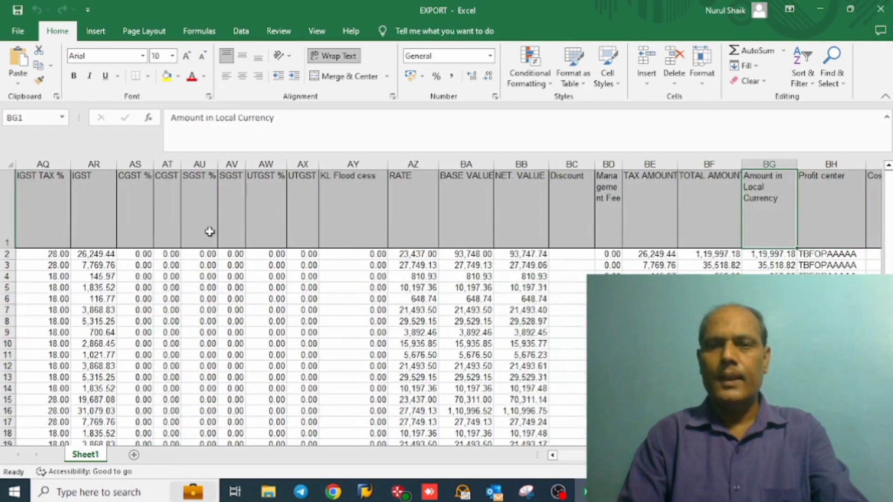
key("Right")
key("Right")
key("Left")
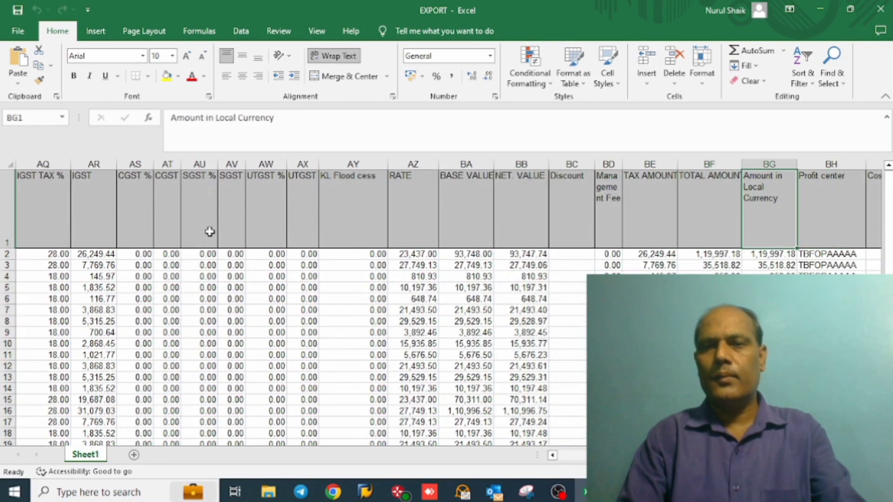
Step: Compare the total of Amount in Local Currency with the invoice total in the SS workbook
key("ctrl+Down")
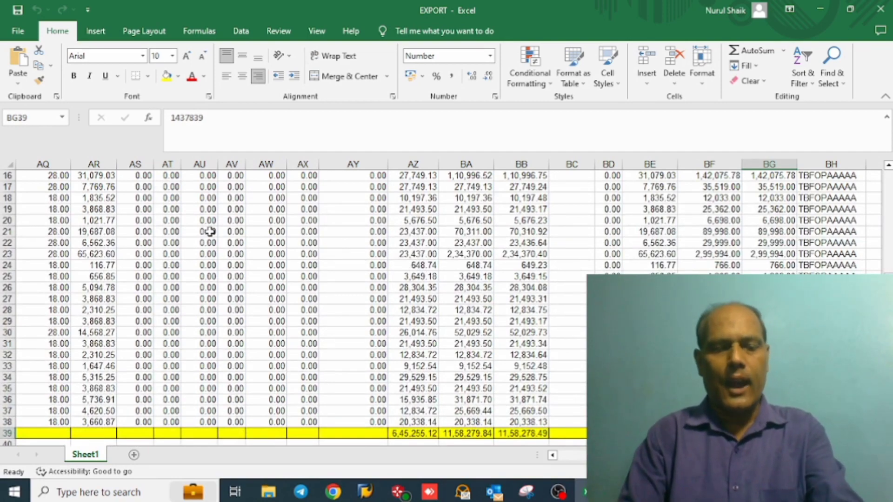
key("alt+Tab")
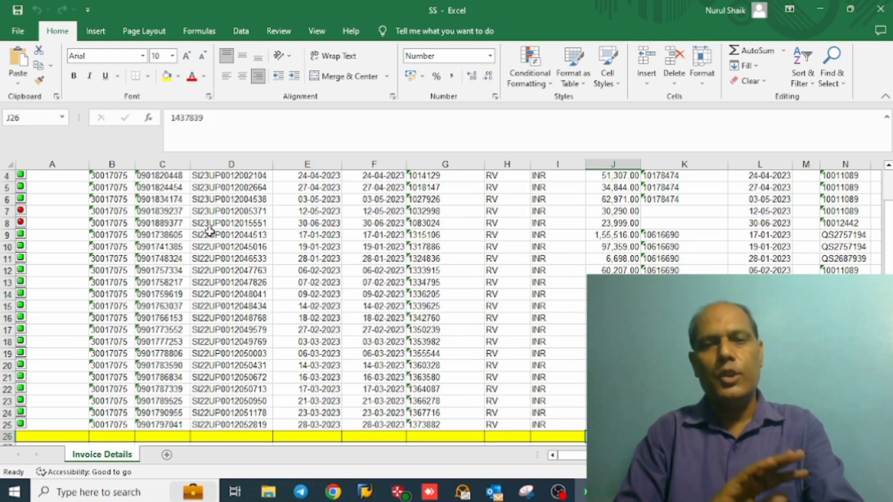
key("alt+Tab")
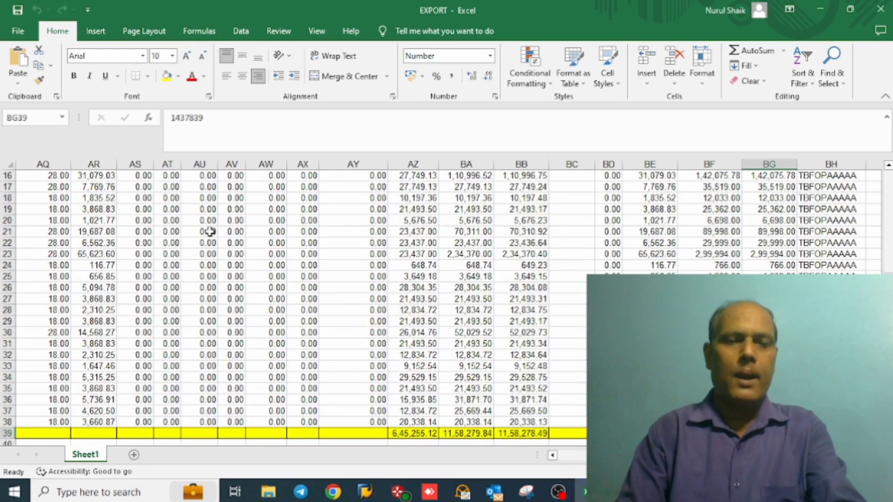
Step: Copy the entire exported register sheet into a new sheet of the SS workbook
left_click(95, 209)
key("ctrl+Up")
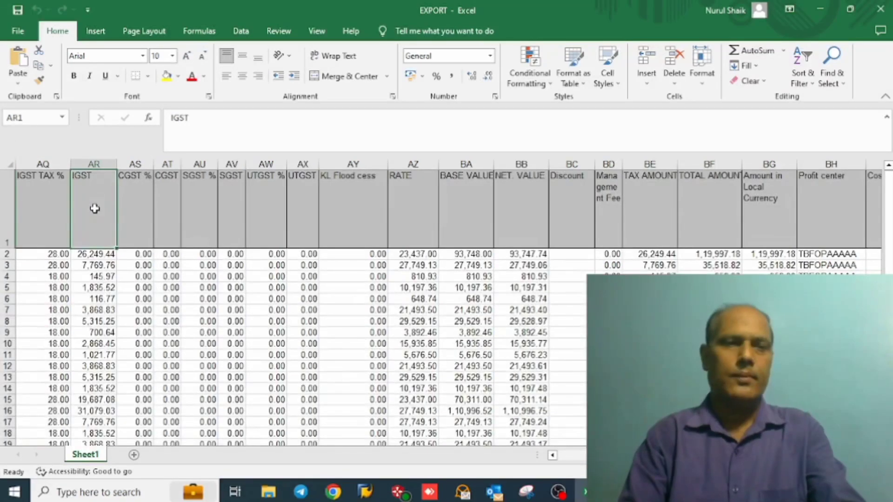
left_click(8, 165)
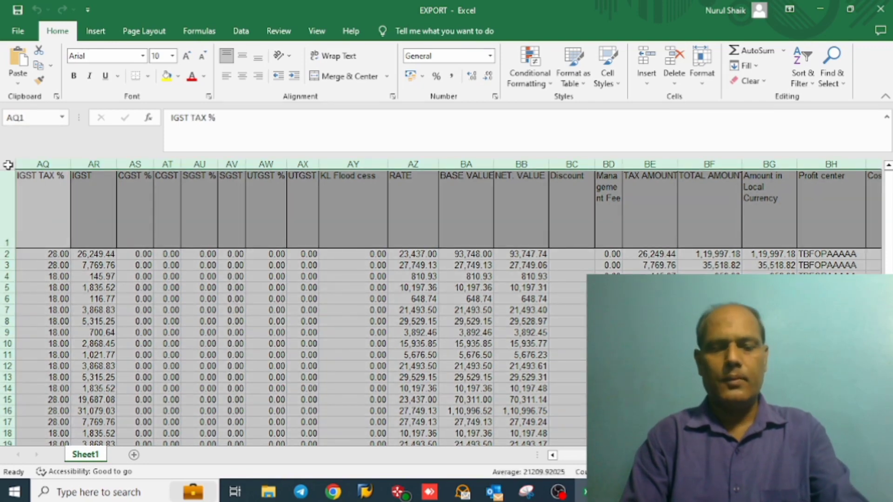
key("ctrl+c")
key("alt+Tab")
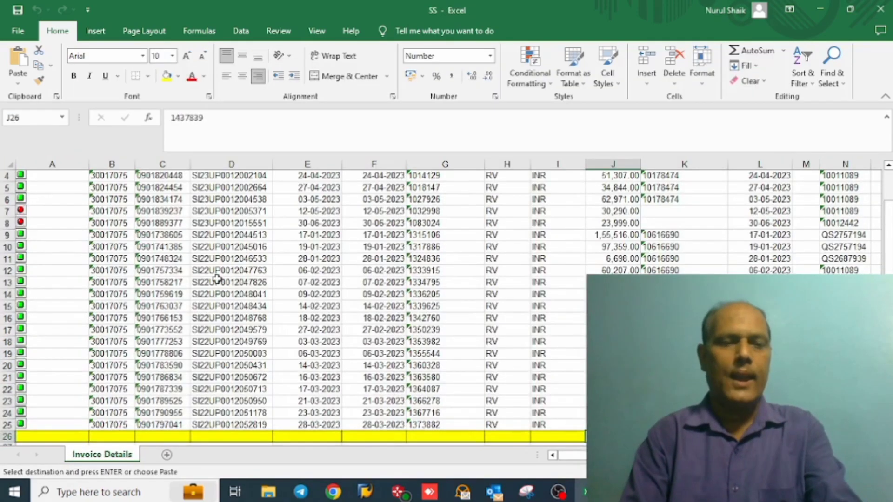
left_click(168, 455)
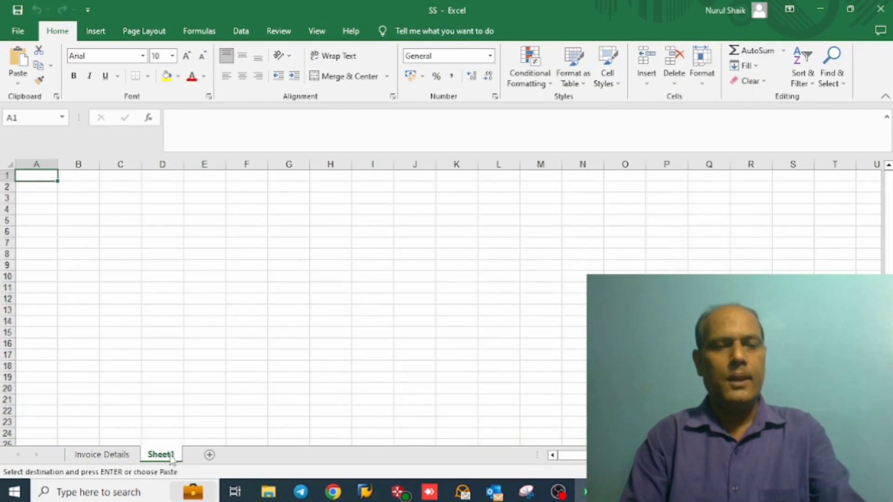
key("ctrl+v")
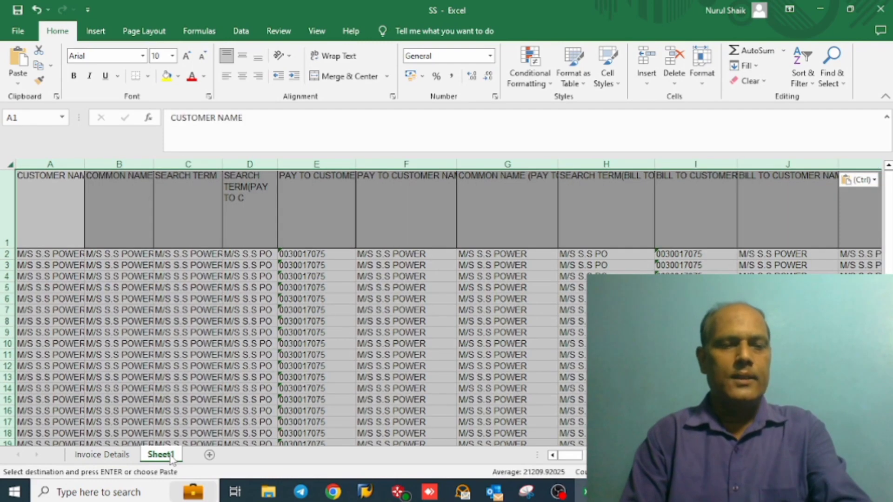
Step: Rename the sheet holding the pasted register as invoice report
double_click(160, 455)
type("in")
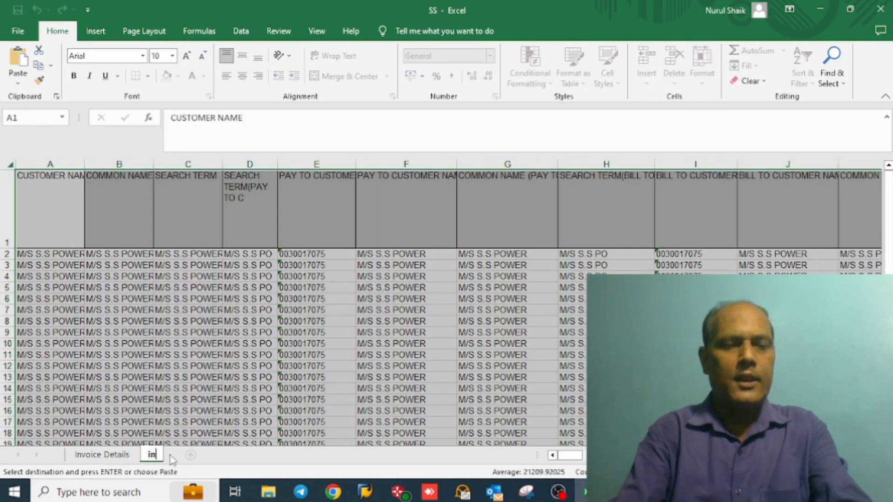
type("voice report")
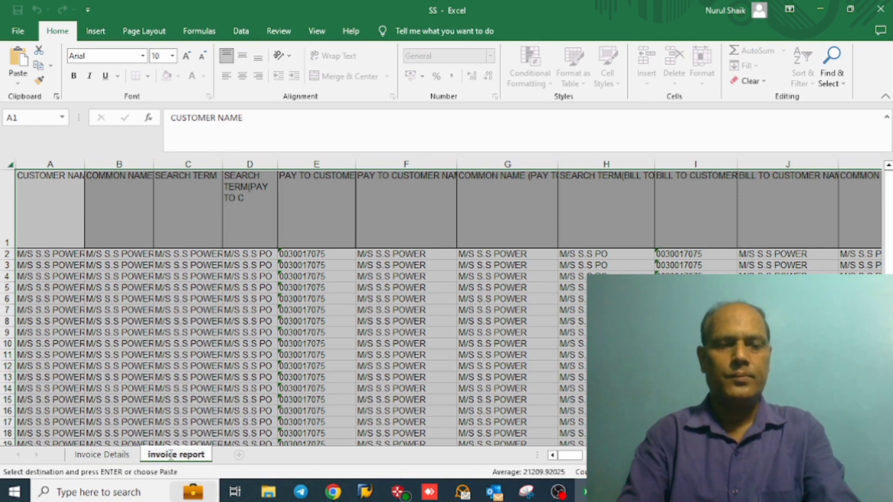
key("Return")
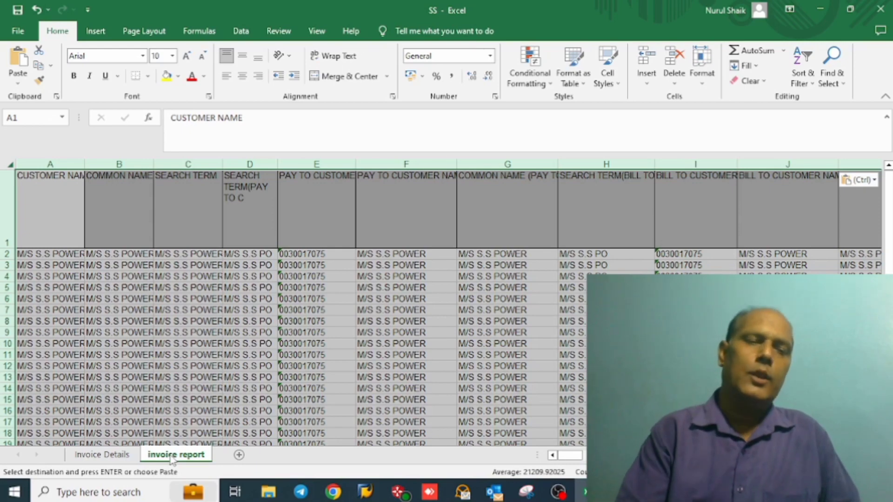
Step: View the Invoice Details and invoice report sheets and add a blank sheet after them
left_click(120, 456)
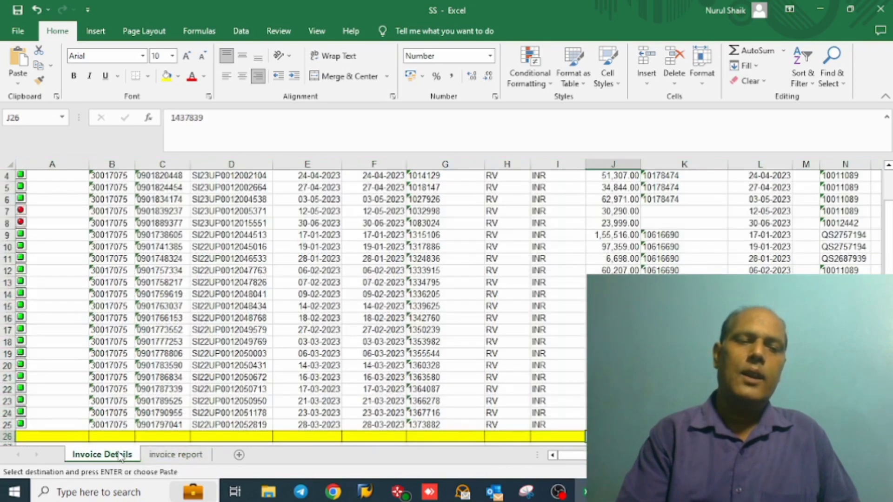
left_click(186, 456)
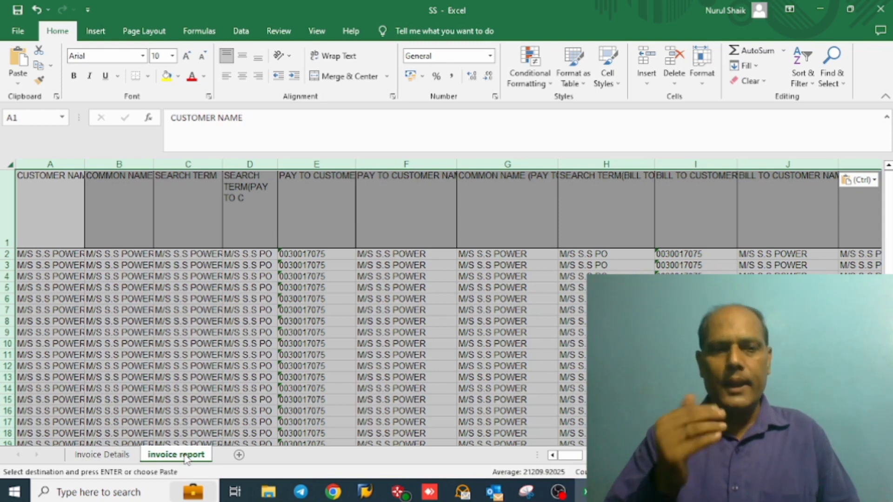
left_click(239, 455)
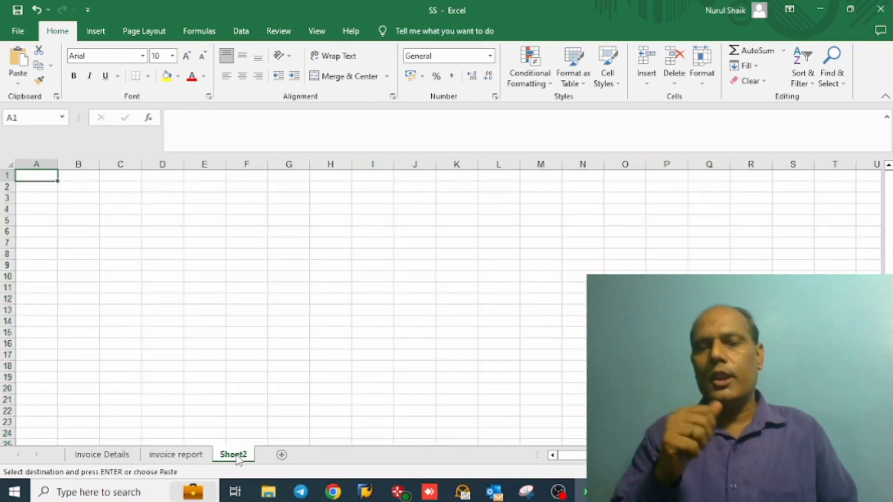
Step: Create a PivotTable on a new worksheet from all the data in the invoice report sheet
left_click(103, 455)
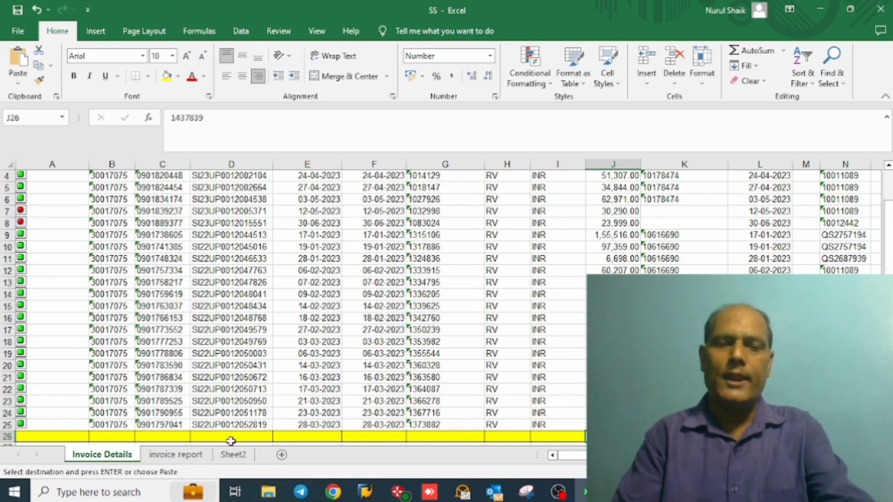
left_click(191, 455)
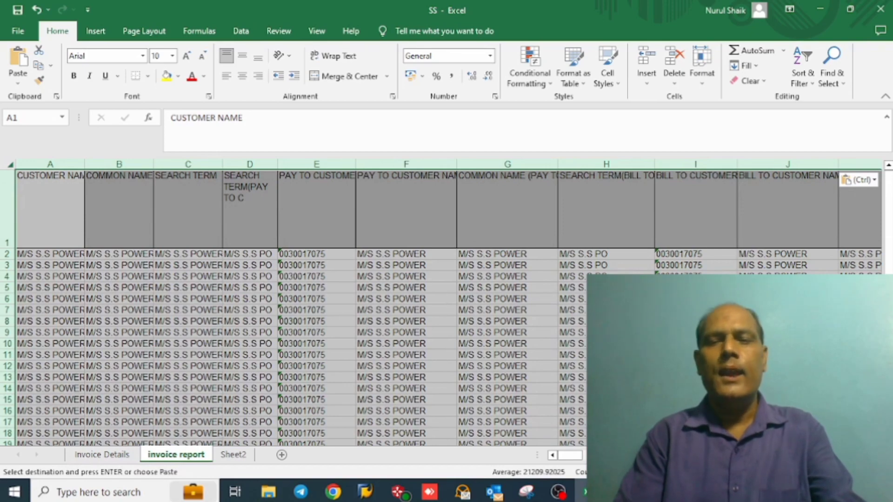
scroll(297, 307, "right", 5)
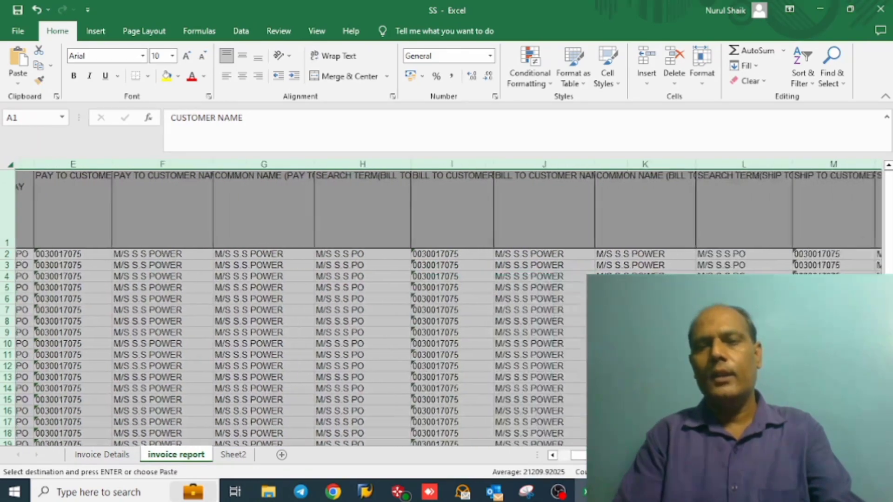
scroll(297, 307, "right", 1)
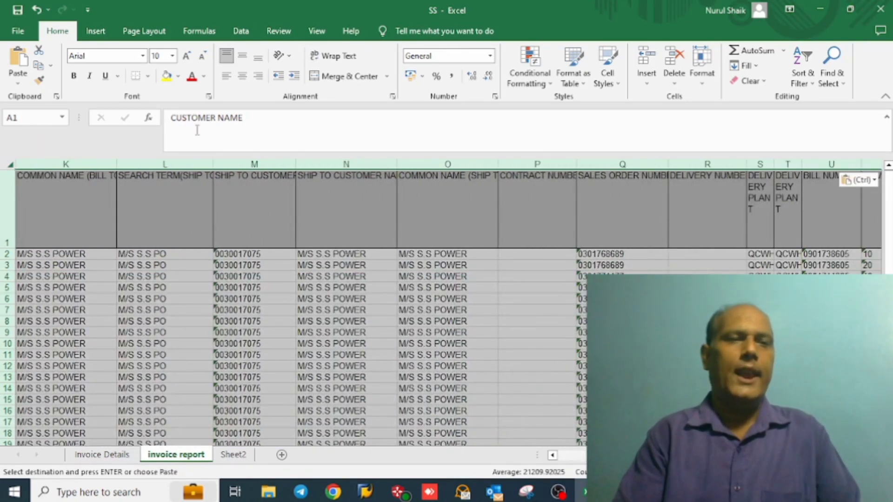
left_click(96, 37)
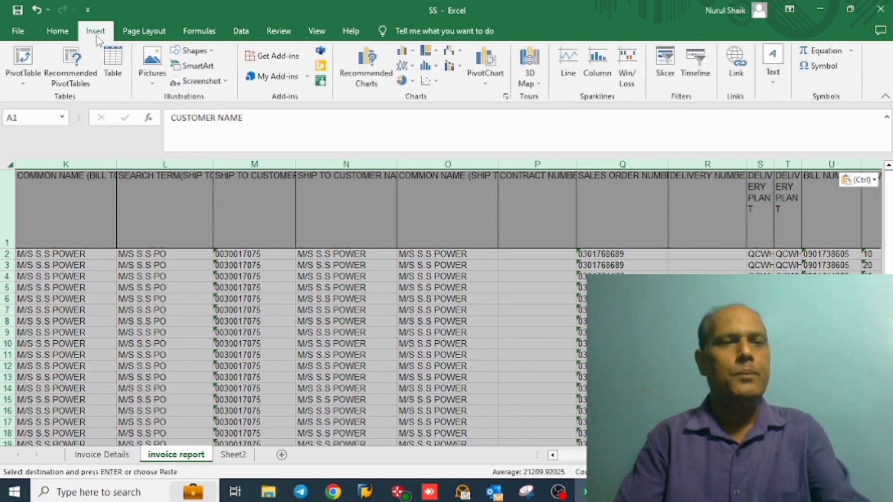
left_click(19, 76)
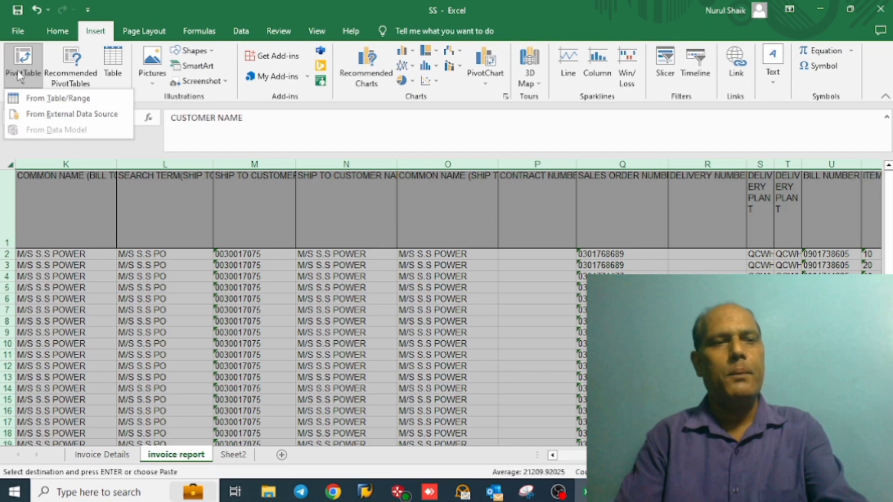
left_click(38, 98)
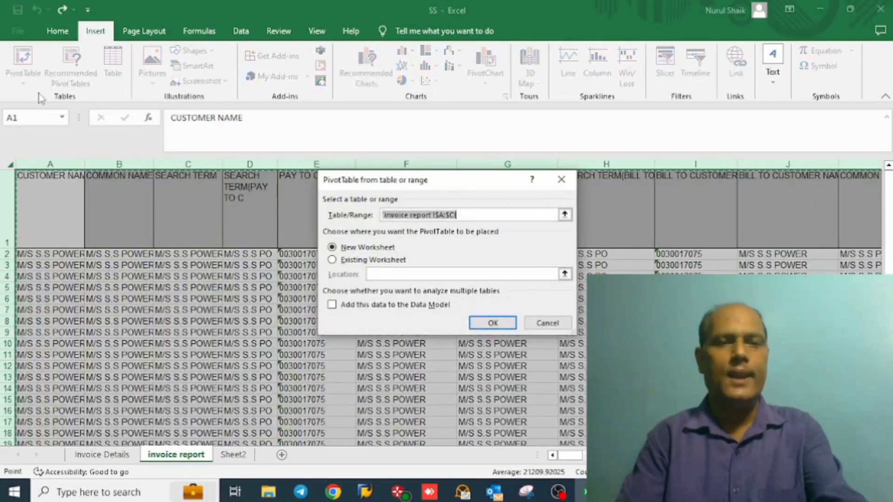
left_click(487, 324)
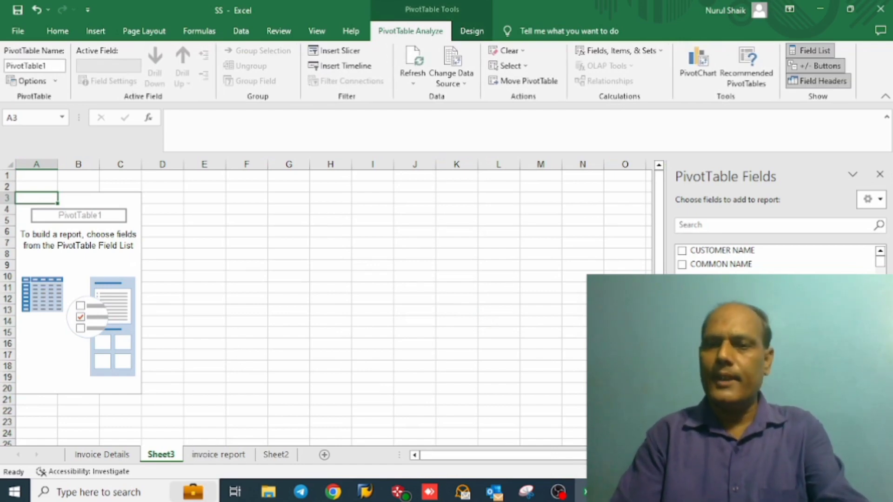
Step: Search the PivotTable fields for bill and add BILL NUMBER as a row field
left_click(775, 226)
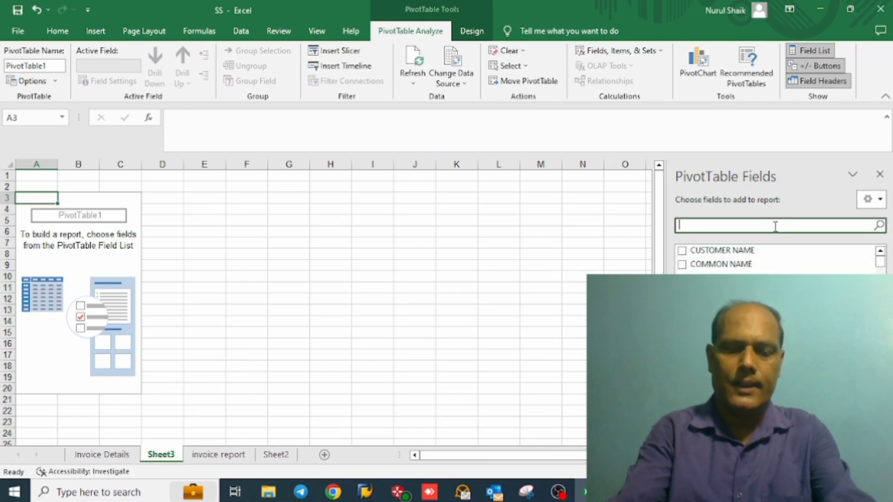
type("bill")
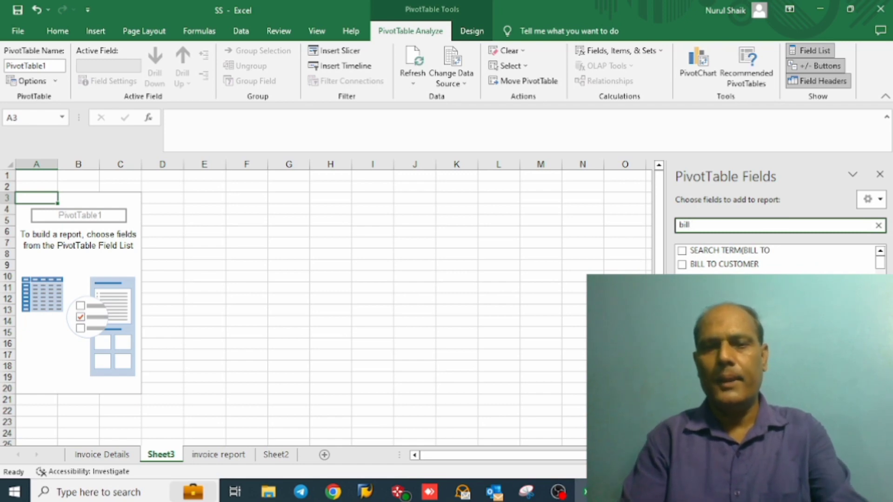
left_click(682, 278)
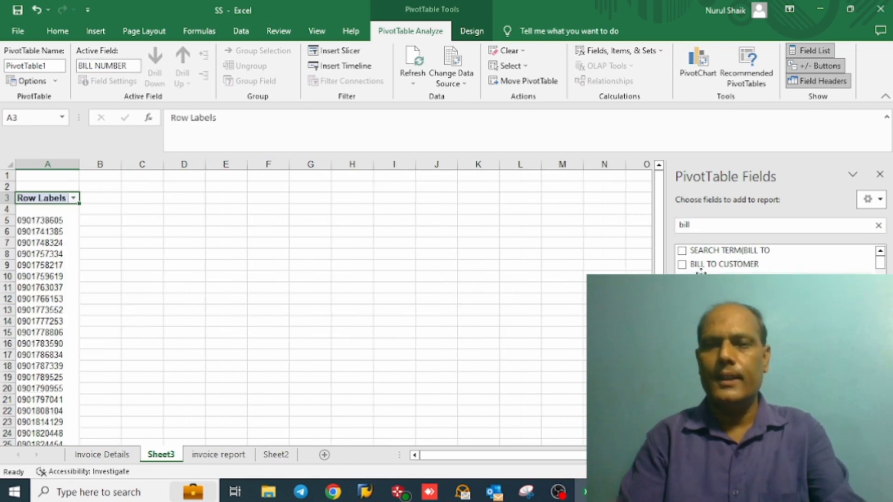
Step: Clear the field search and add the item code field and LOCATION as row fields under the bill number
left_click(726, 226)
key("BackSpace")
key("BackSpace")
key("BackSpace")
key("BackSpace")
left_click(682, 297)
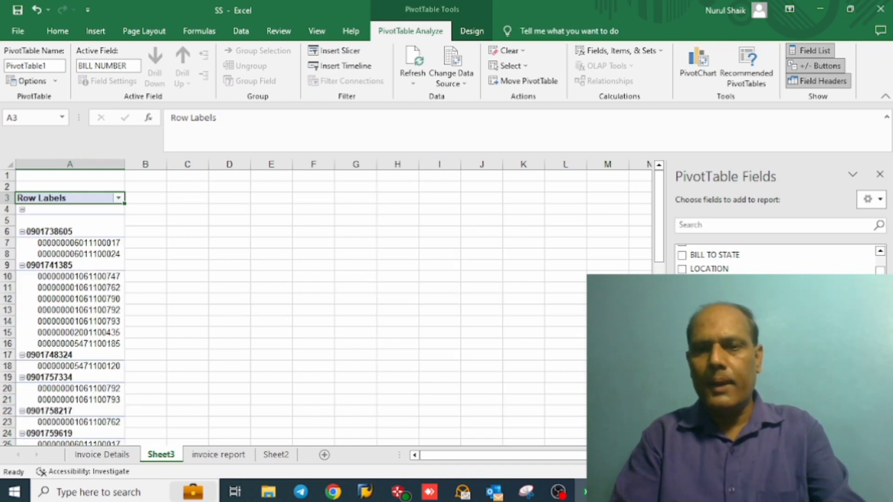
left_click(682, 269)
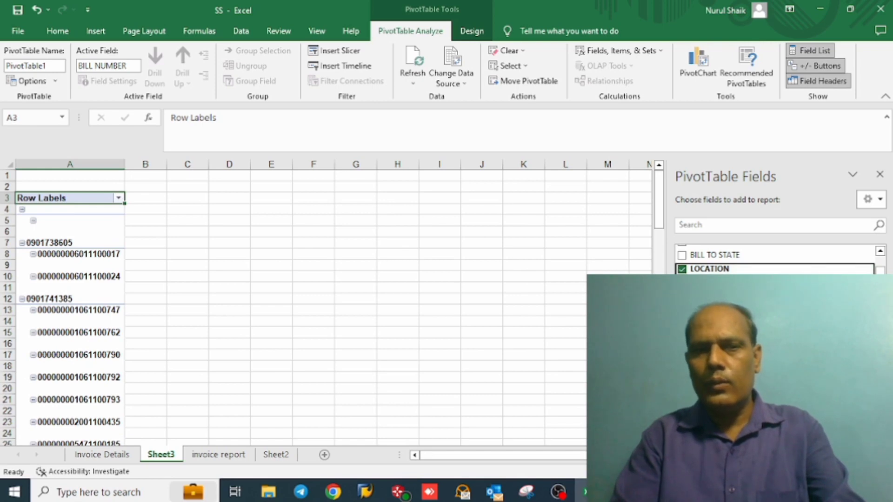
Step: Add SERVICE TYPE, SERVICE NAME, the field listed directly after it and PO NUMBER to the PivotTable rows
scroll(777, 259, "down", 5)
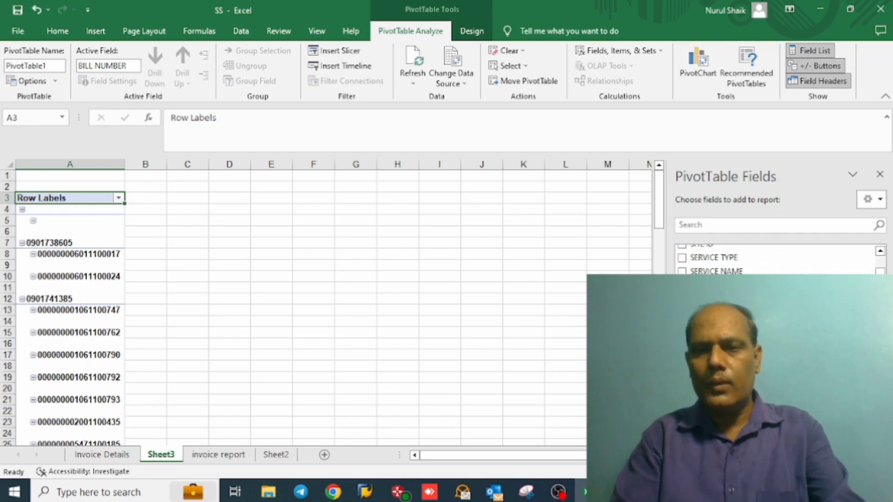
left_click(682, 258)
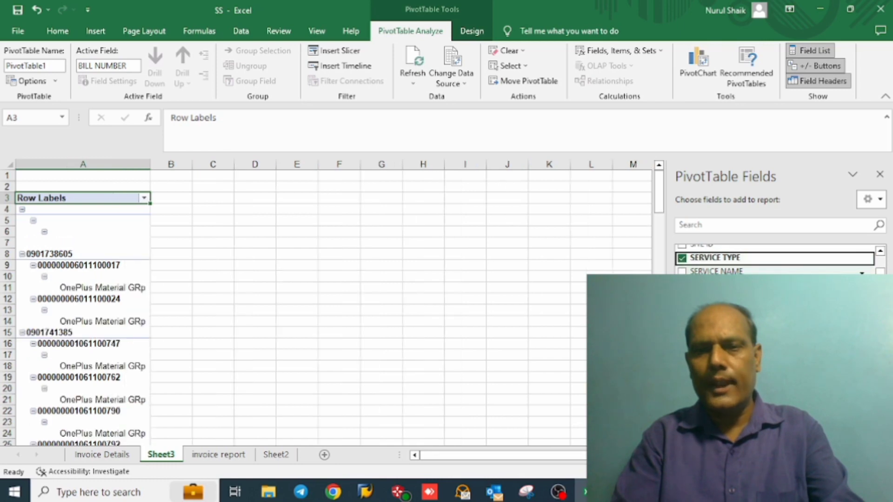
left_click(681, 271)
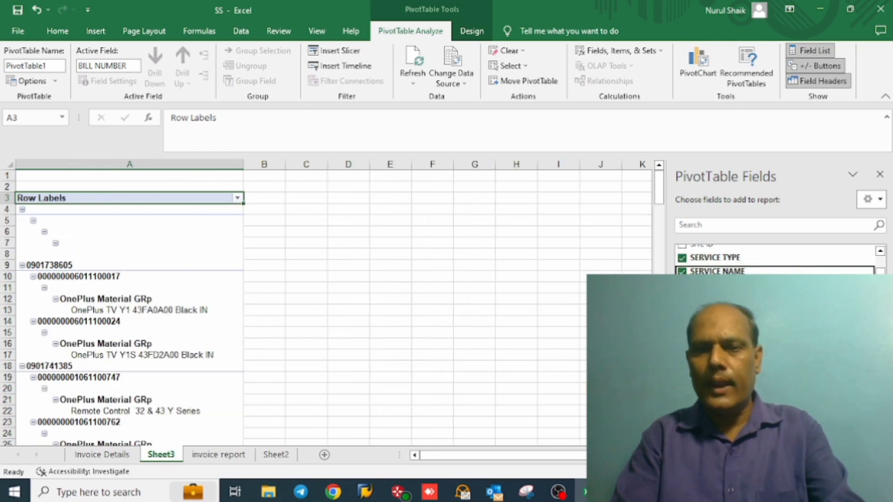
left_click(682, 285)
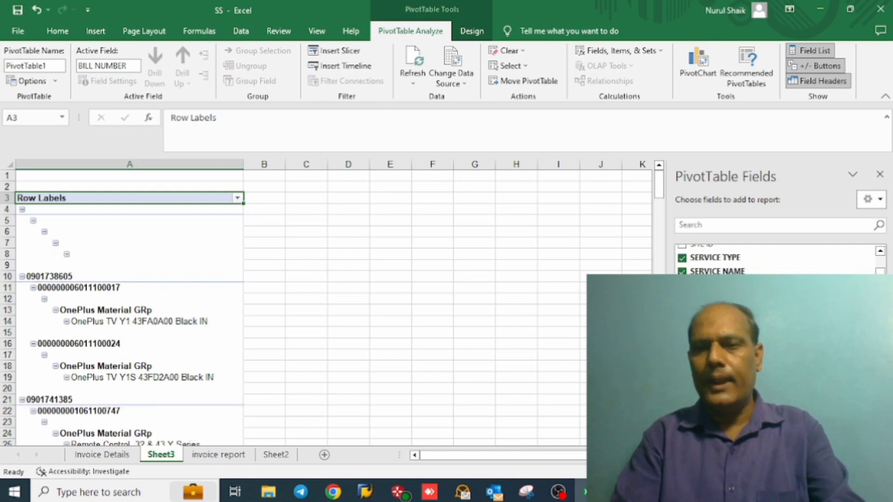
scroll(777, 260, "down", 3)
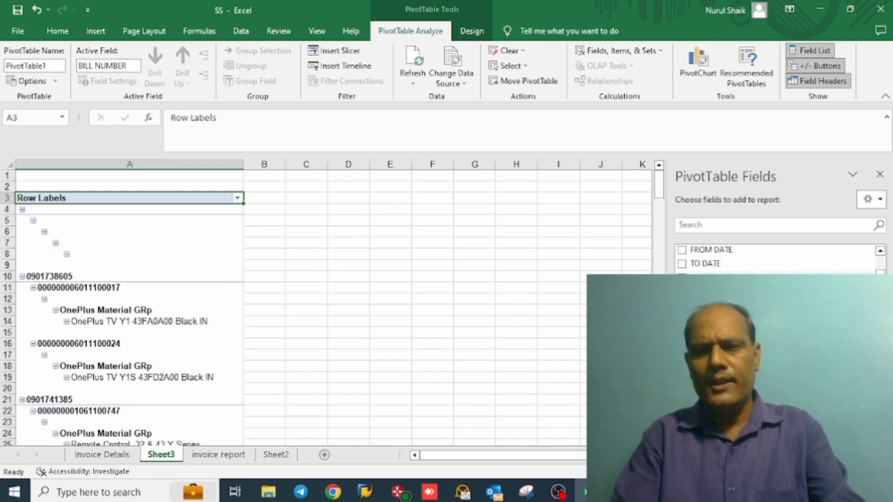
left_click(682, 277)
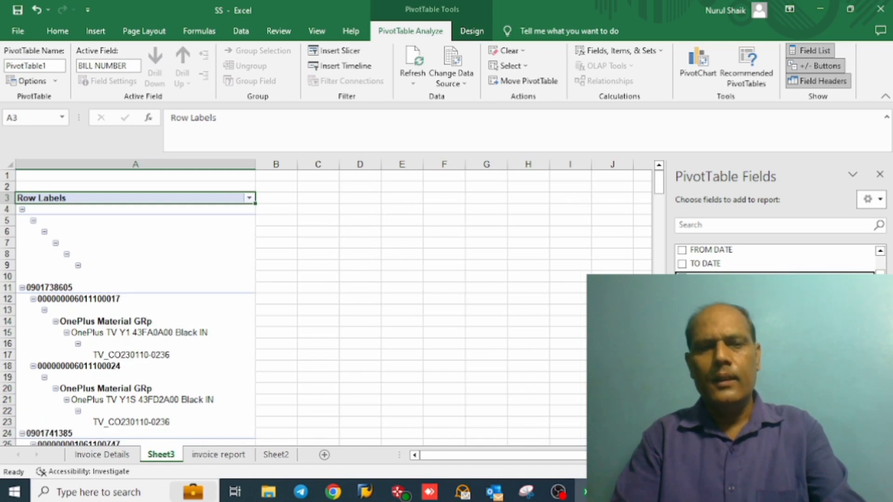
Step: Find BASE VALUE among the amount fields and add its sum to the PivotTable values
scroll(774, 258, "down", 2)
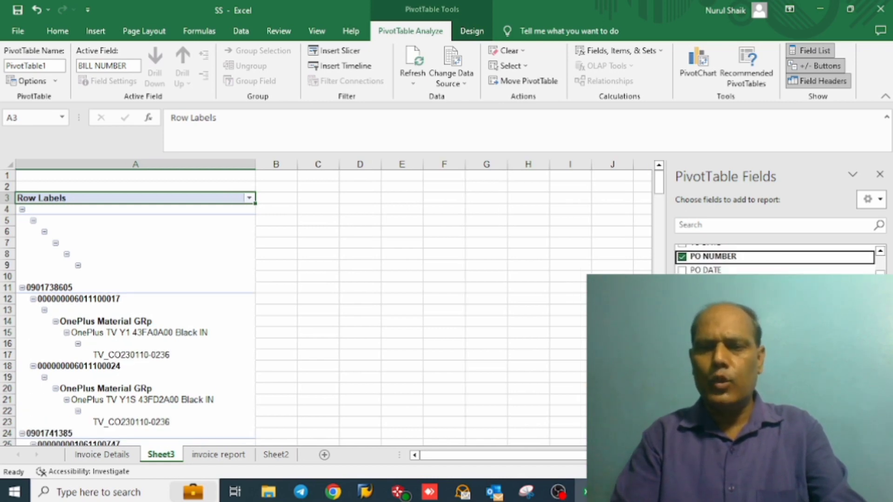
scroll(774, 258, "down", 1)
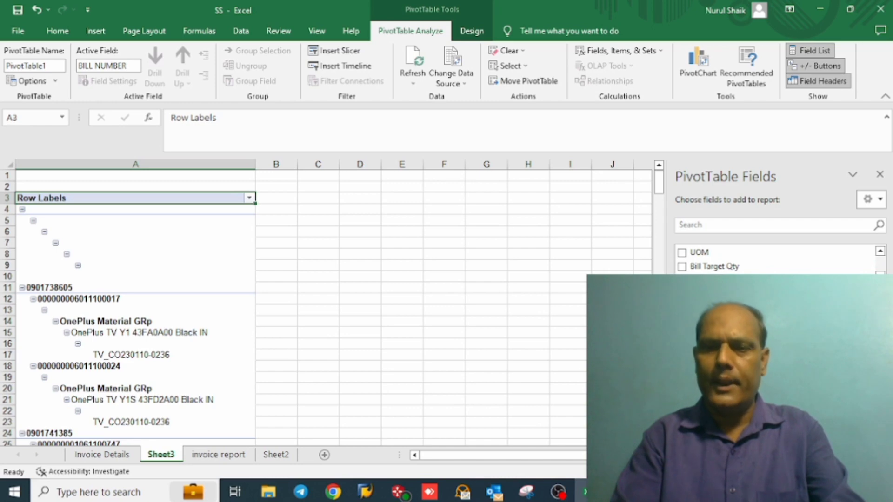
scroll(774, 259, "down", 5)
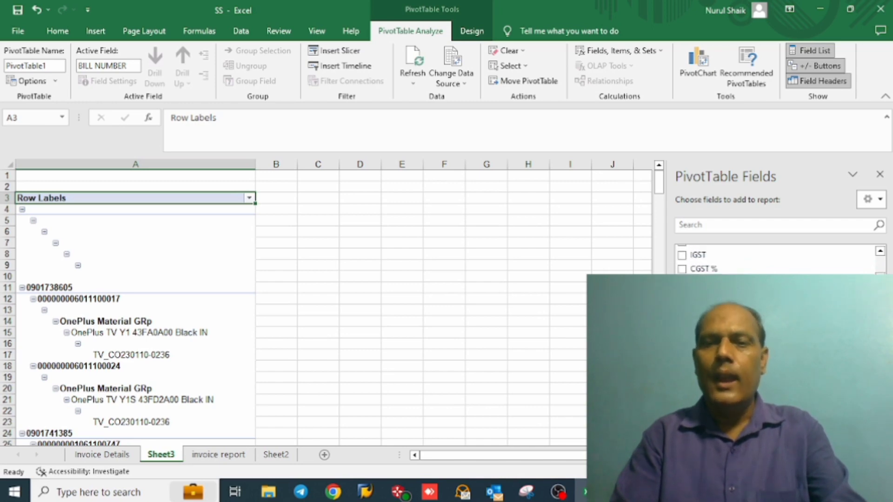
left_click(880, 254)
left_click(880, 253)
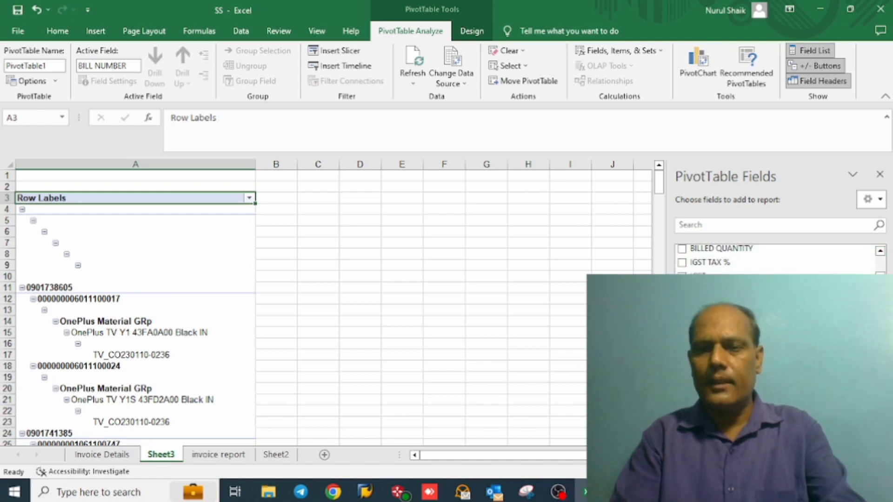
scroll(777, 256, "down", 1)
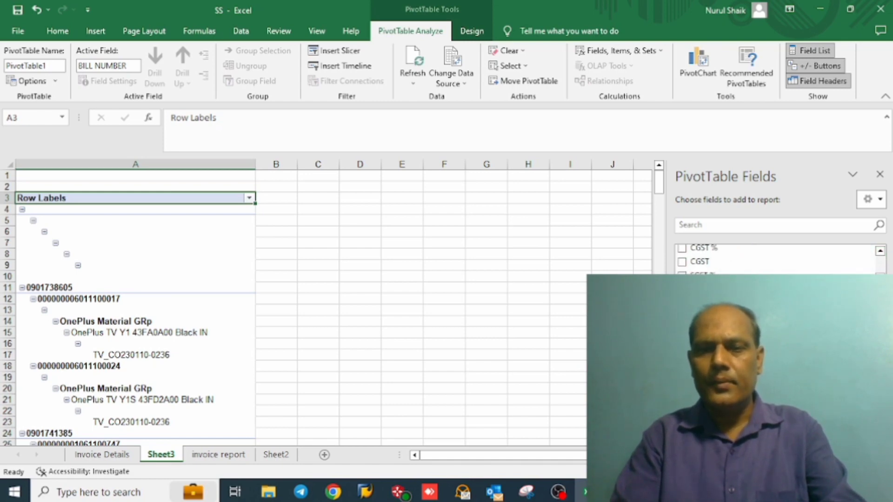
scroll(776, 258, "down", 4)
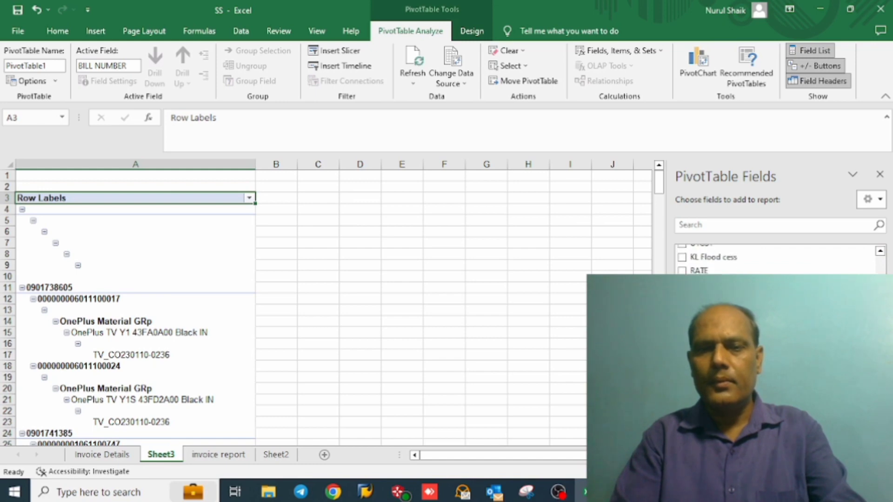
scroll(777, 258, "down", 1)
left_click(682, 274)
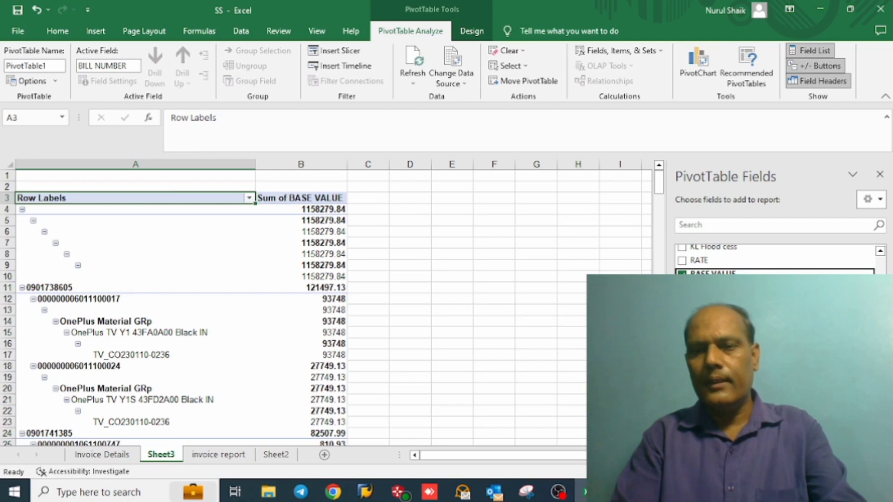
Step: Add the sums of TAX AMOUNT and Amount in Local Currency to the PivotTable values
scroll(777, 258, "down", 2)
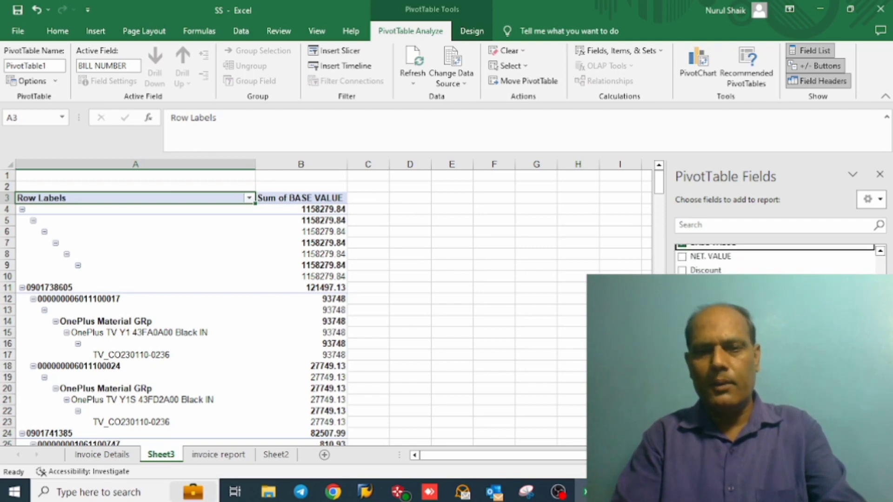
left_click(681, 284)
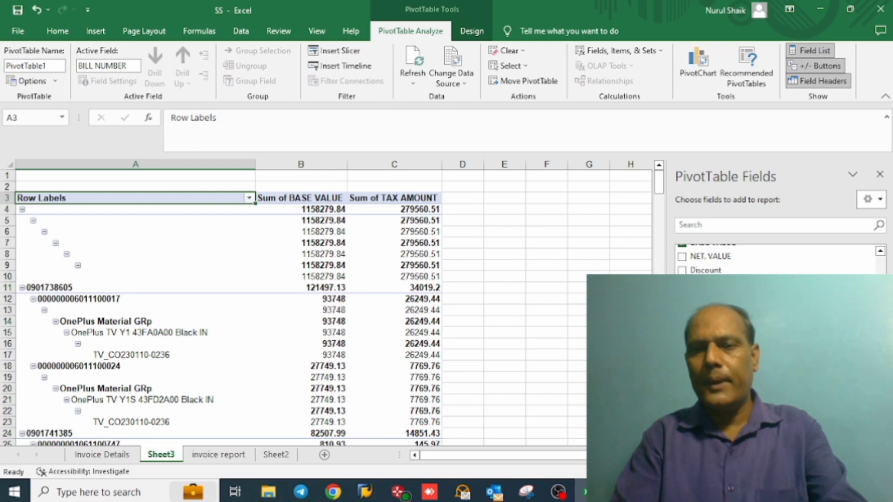
scroll(777, 260, "down", 5)
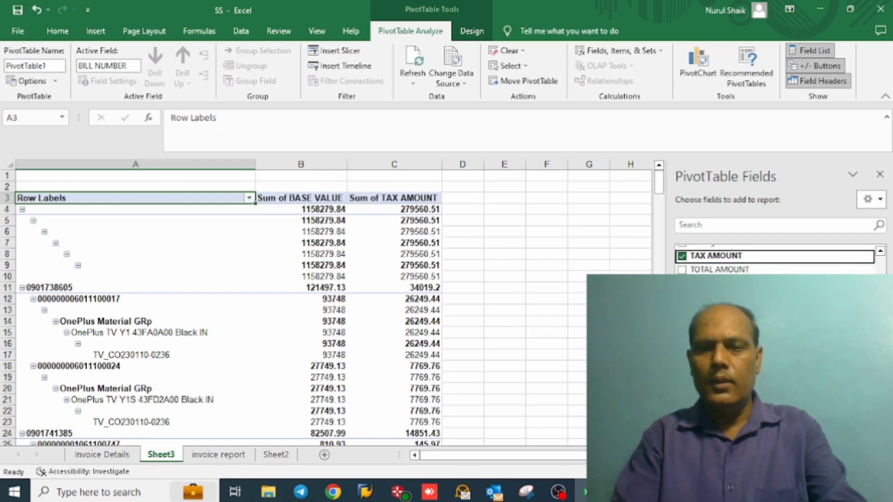
left_click(682, 283)
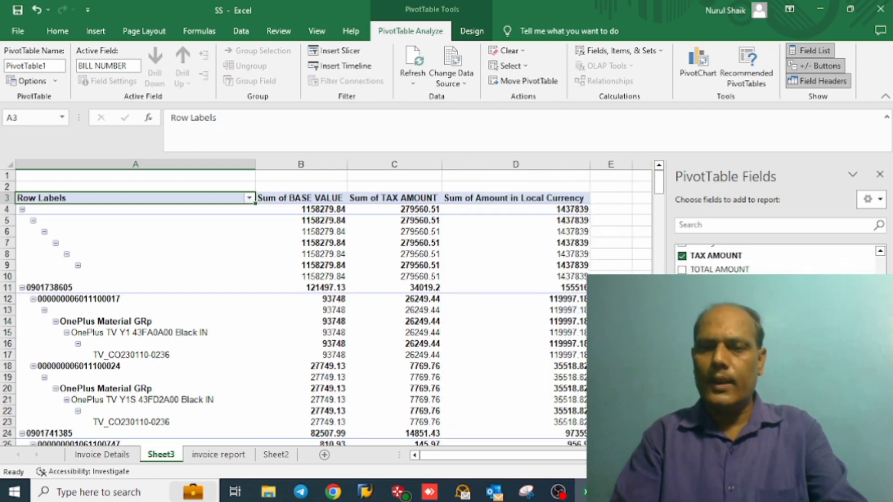
Step: Switch the PivotTable on Sheet3 to the Classic PivotTable layout in its display options
left_click(248, 235)
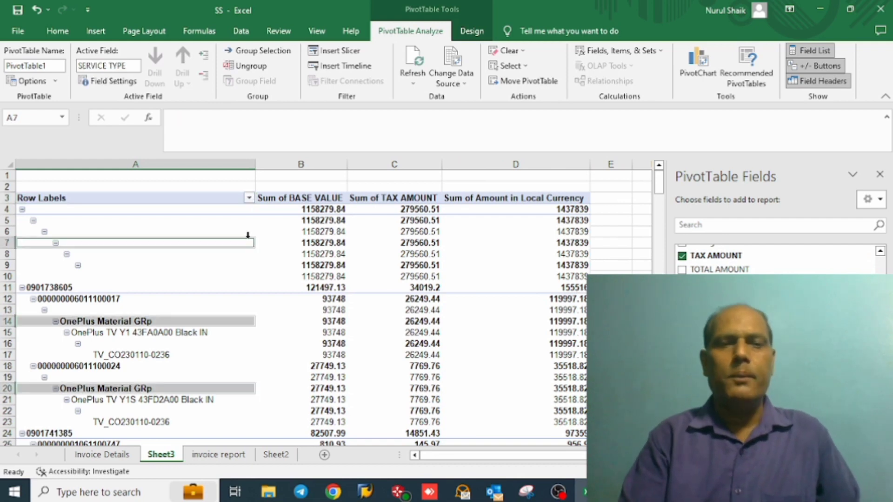
left_click(191, 247)
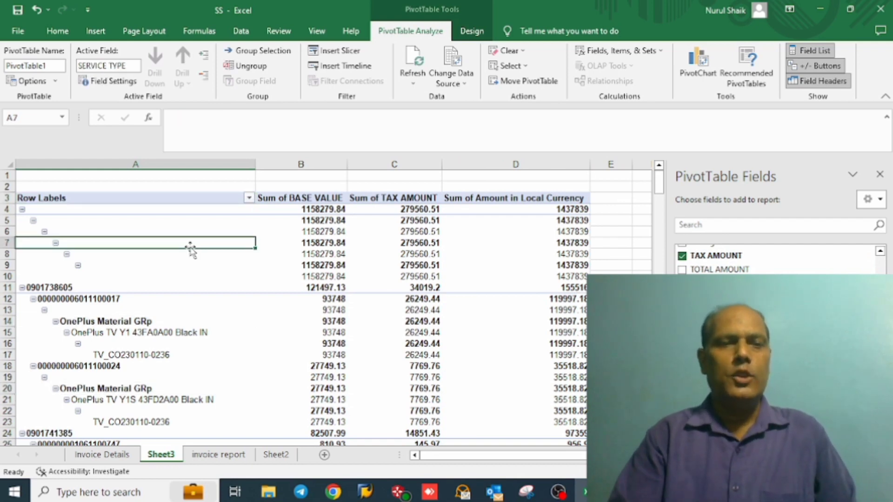
right_click(189, 246)
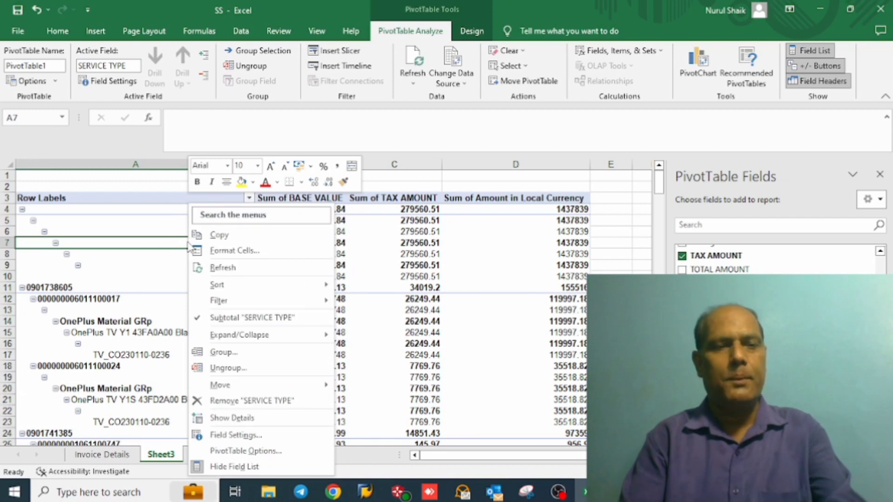
left_click(238, 451)
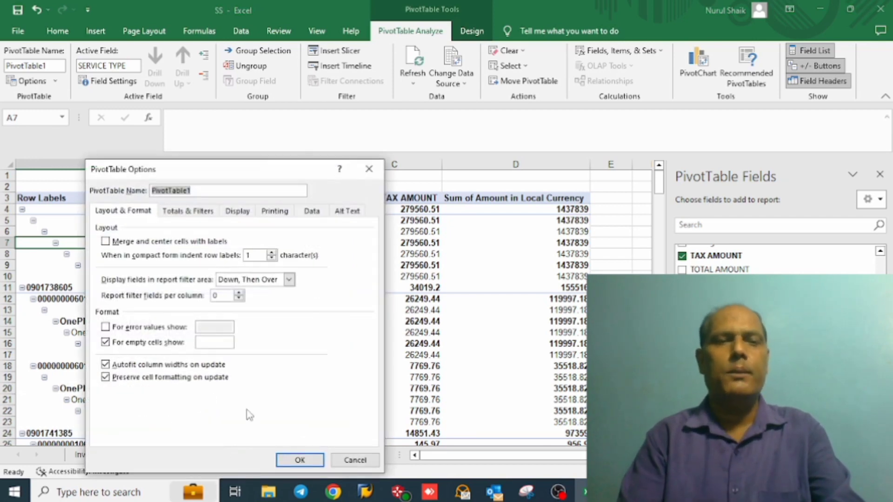
left_click(239, 212)
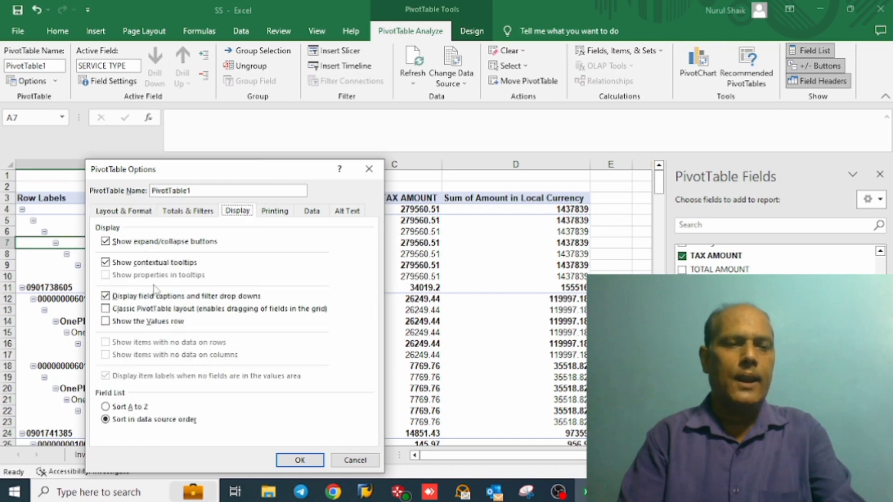
left_click(135, 309)
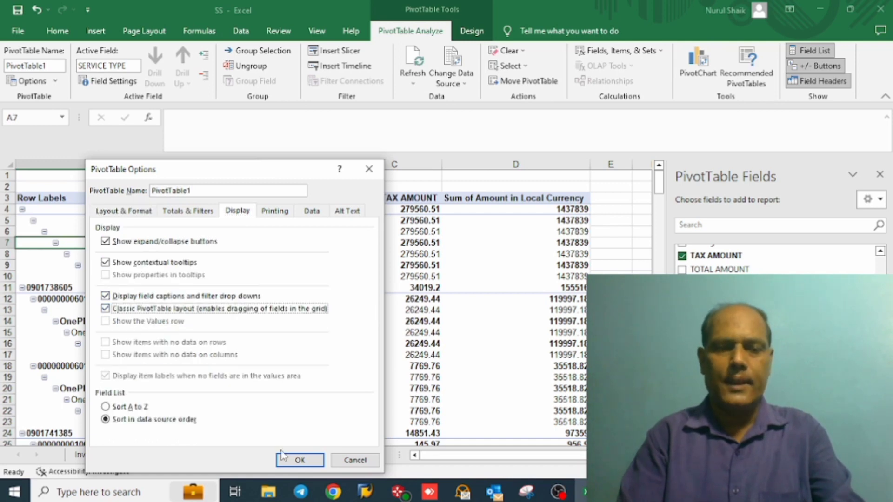
left_click(293, 460)
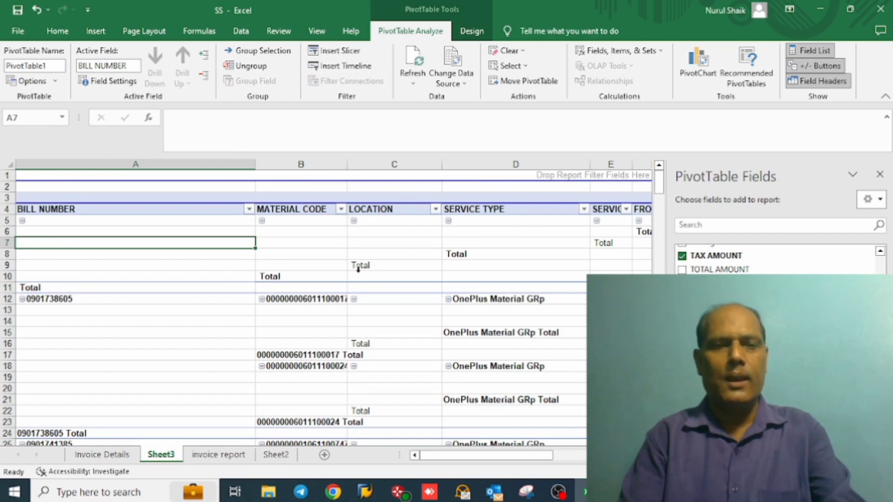
Step: Turn off the subtotals for MATERIAL CODE, LOCATION and the row fields after them, keeping only the BILL NUMBER totals
left_click(296, 278)
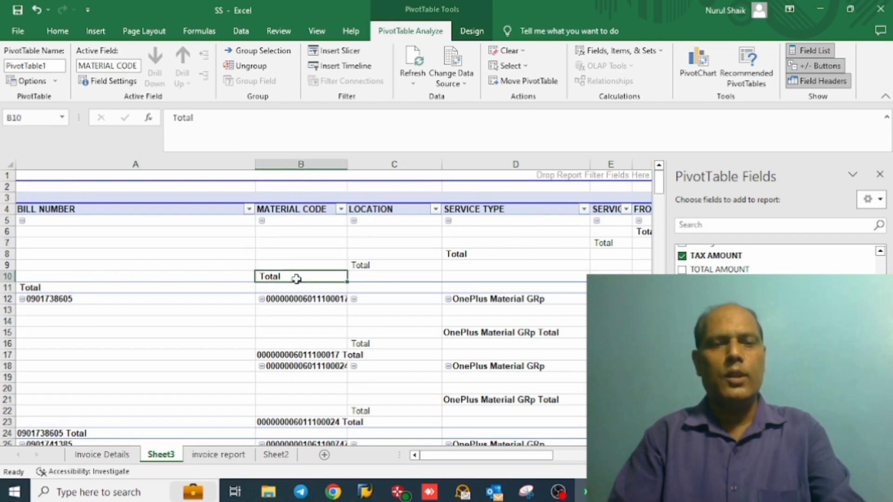
right_click(297, 278)
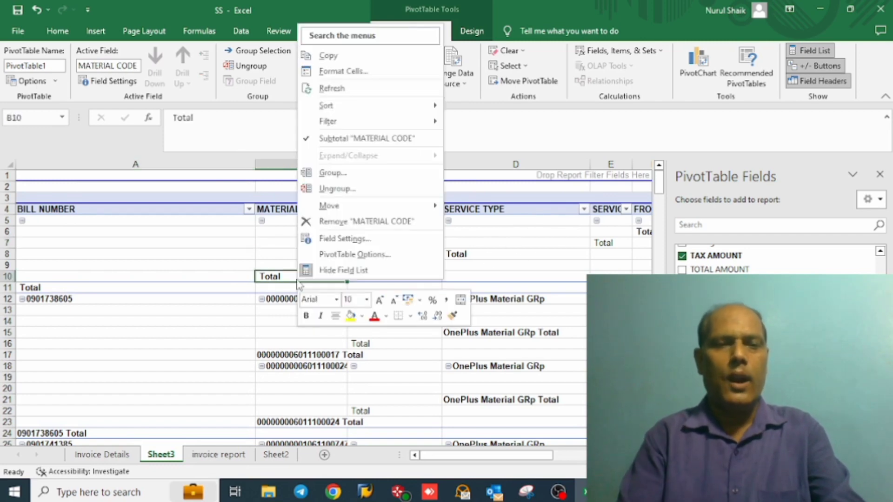
left_click(319, 139)
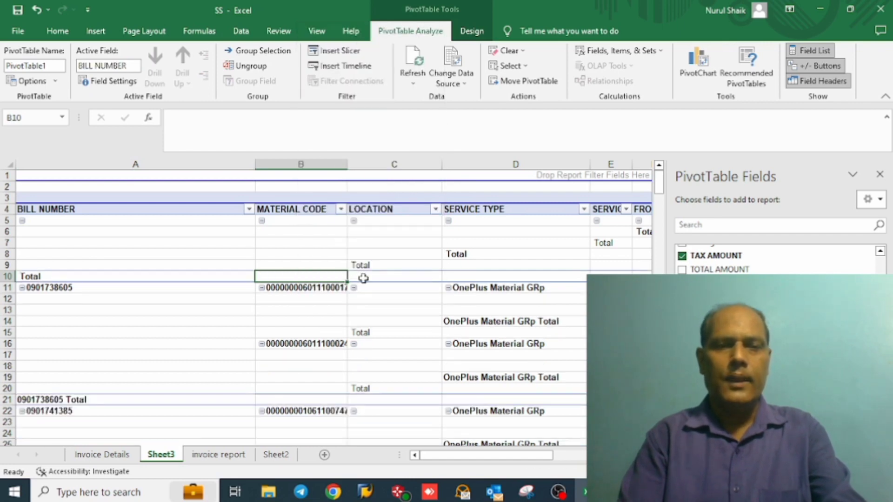
left_click(362, 263)
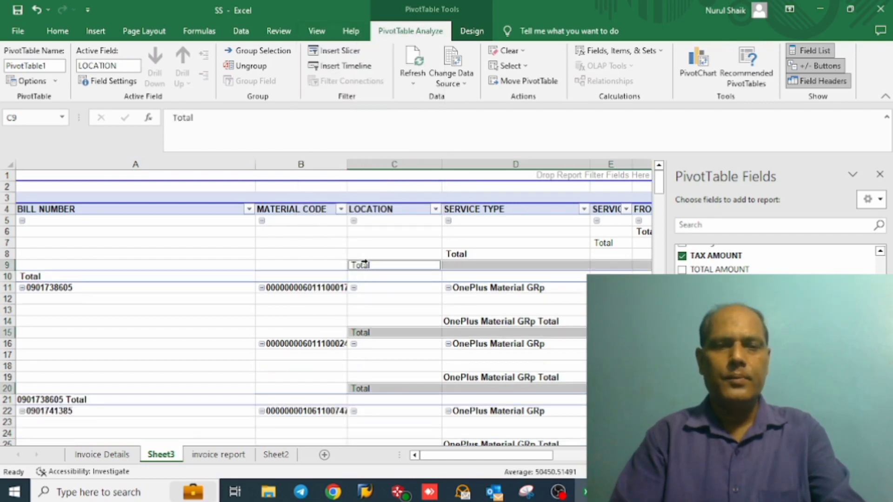
right_click(363, 262)
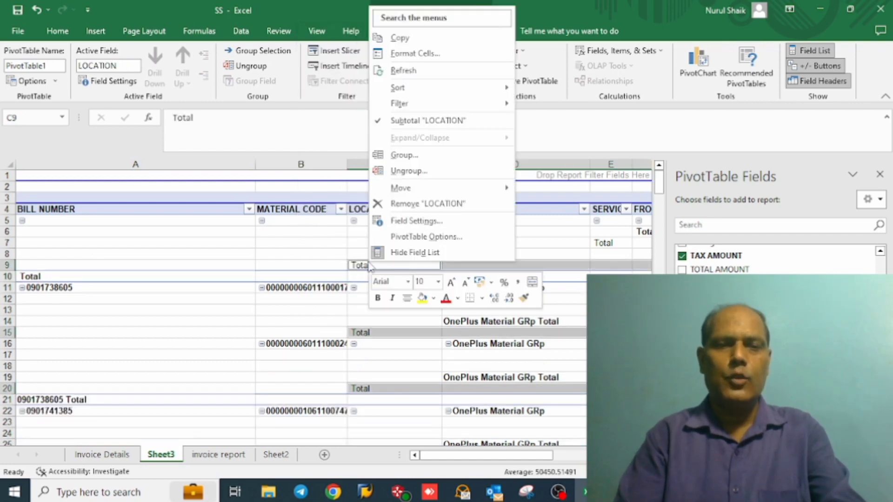
left_click(381, 121)
Step: Copy the PivotTable on Sheet3 from the BILL NUMBER header through its last cell
key("Right")
key("Right")
key("Right")
key("Right")
key("Right")
key("Right")
key("Right")
key("Right")
key("Right")
key("Right")
key("Right")
key("Right")
key("Right")
key("Right")
key("Right")
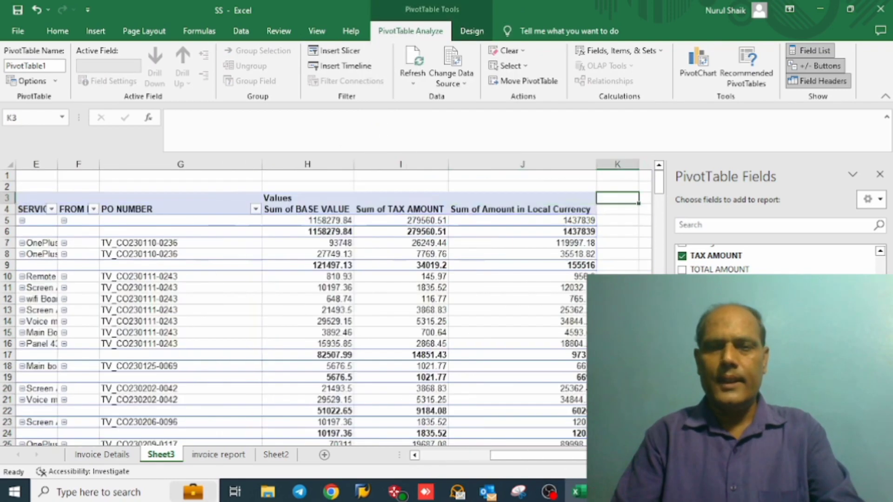
key("Left")
key("Left")
key("Left")
key("Left")
key("Left")
key("Left")
key("Left")
key("Left")
key("Left")
key("Left")
key("Left")
key("Left")
key("Left")
key("Left")
key("Left")
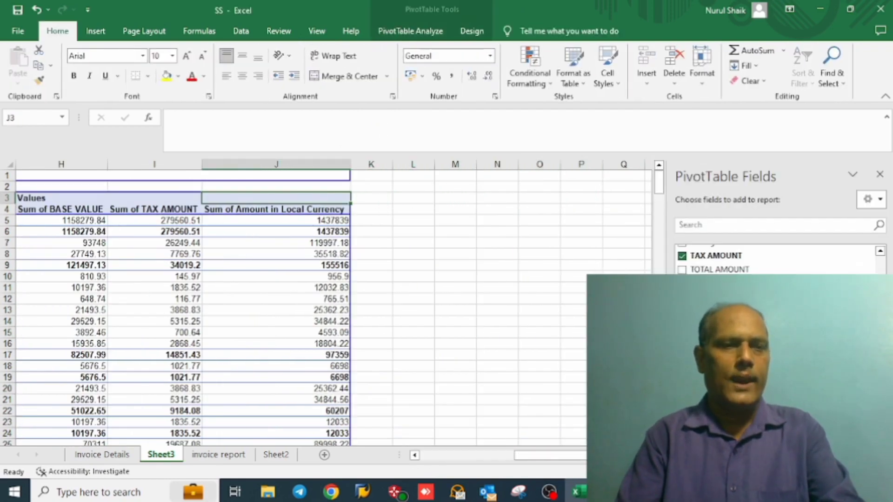
key("Down")
key("Down")
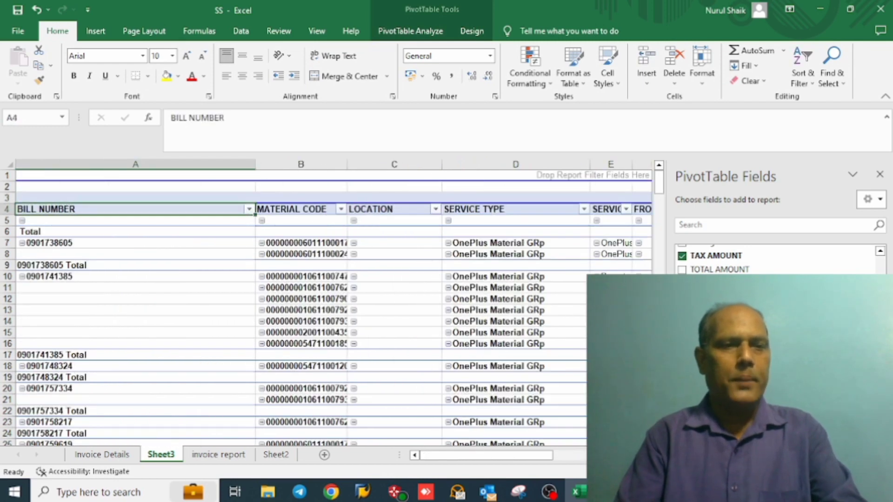
key("Up")
key("ctrl+shift+End")
key("ctrl+c")
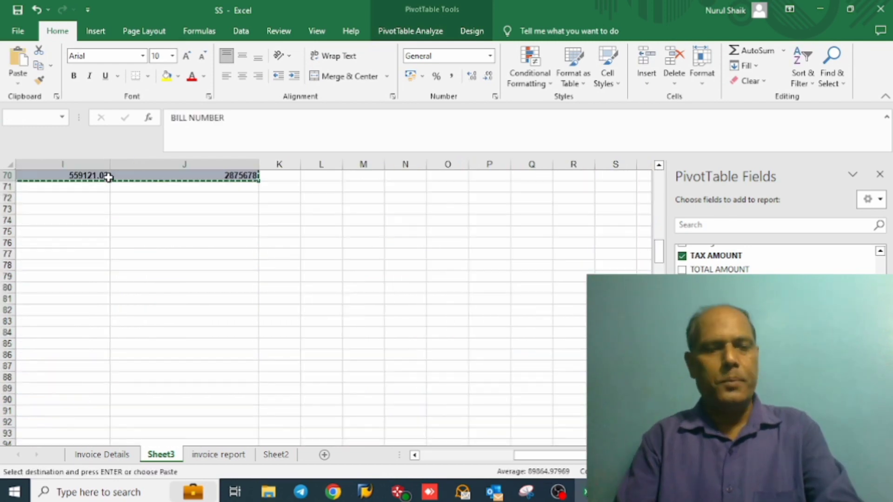
Step: Paste the copied PivotTable as values at A1 of Sheet2 and apply all borders to the pasted range
left_click(276, 455)
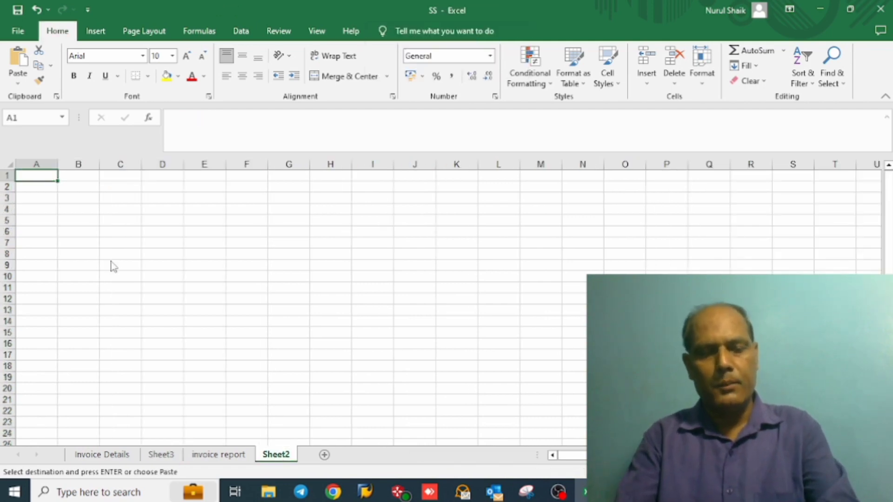
key("ctrl+alt+v")
key("v")
key("Return")
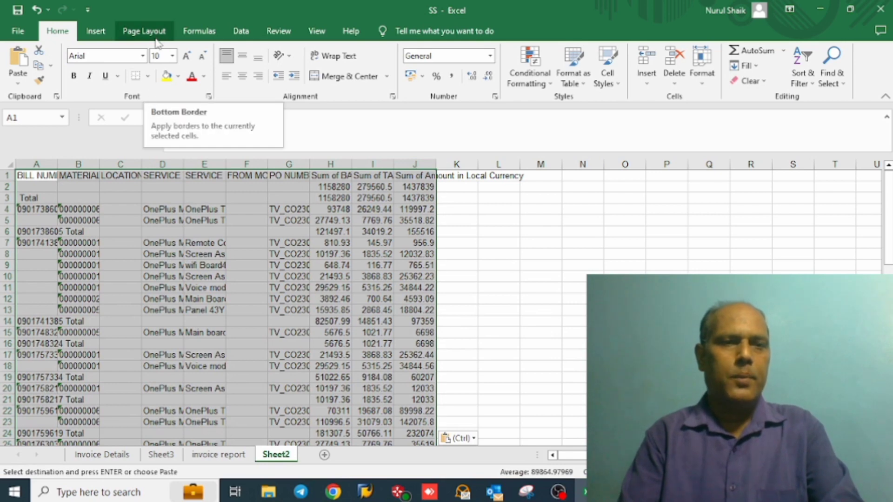
left_click(147, 80)
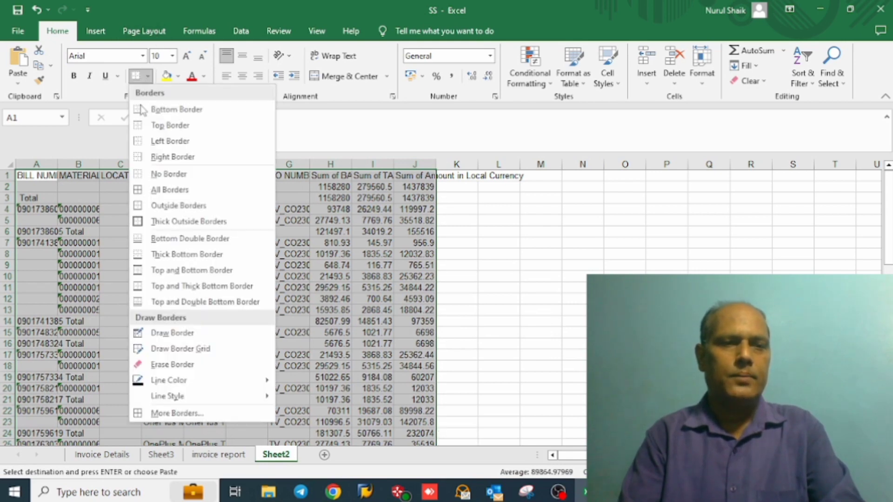
left_click(133, 193)
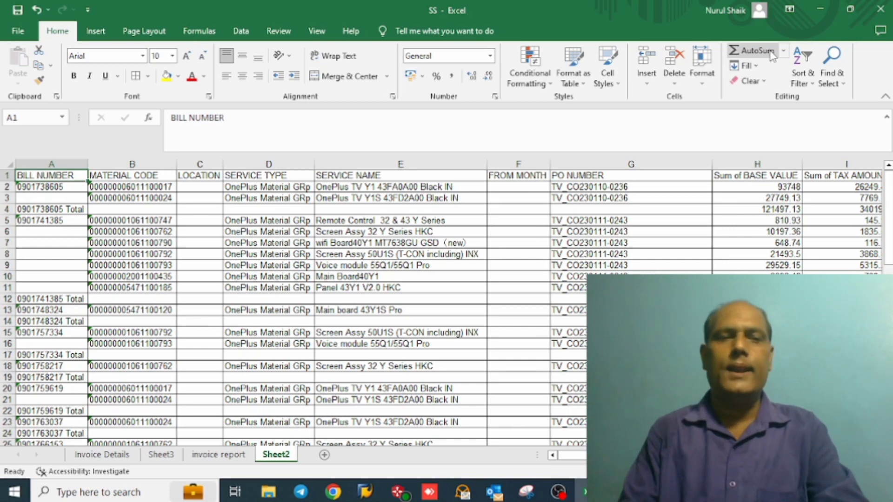
Step: Examine the first bill's item row in row 2, from BILL NUMBER across to Sum of Amount in Local Currency
key("Down")
key("Down")
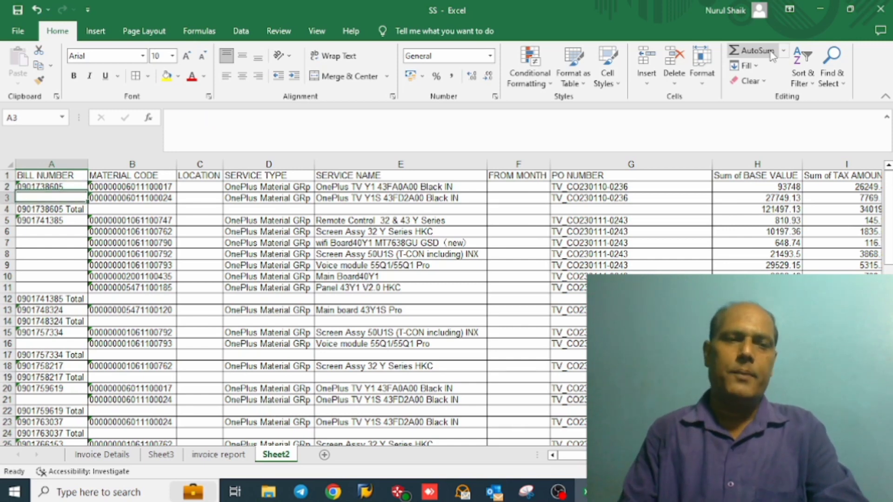
key("Down")
key("Up")
key("Up")
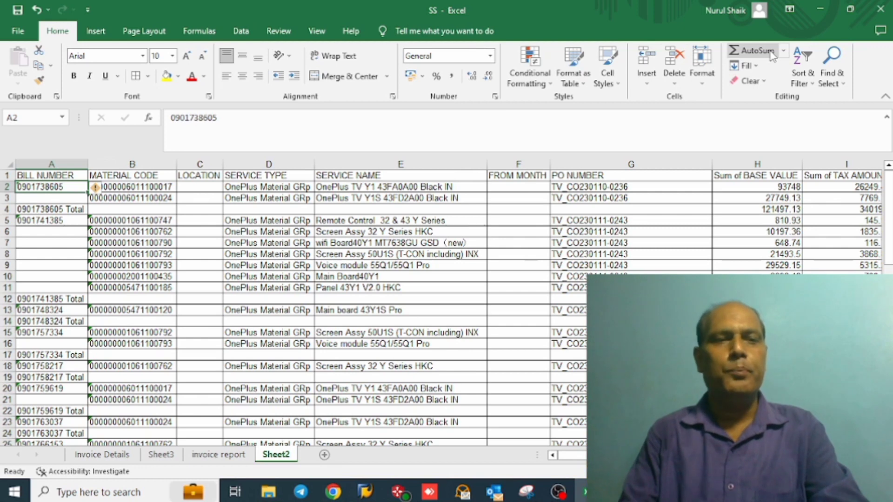
key("Right")
key("Right")
key("Right")
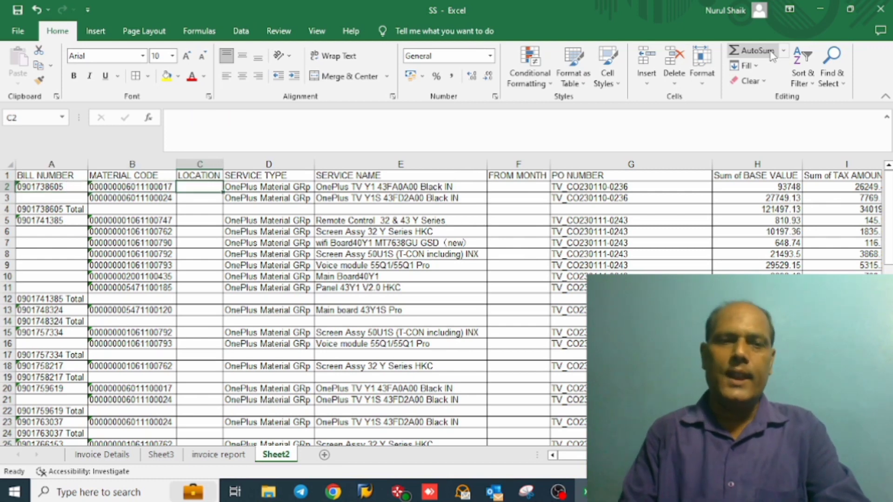
key("Right")
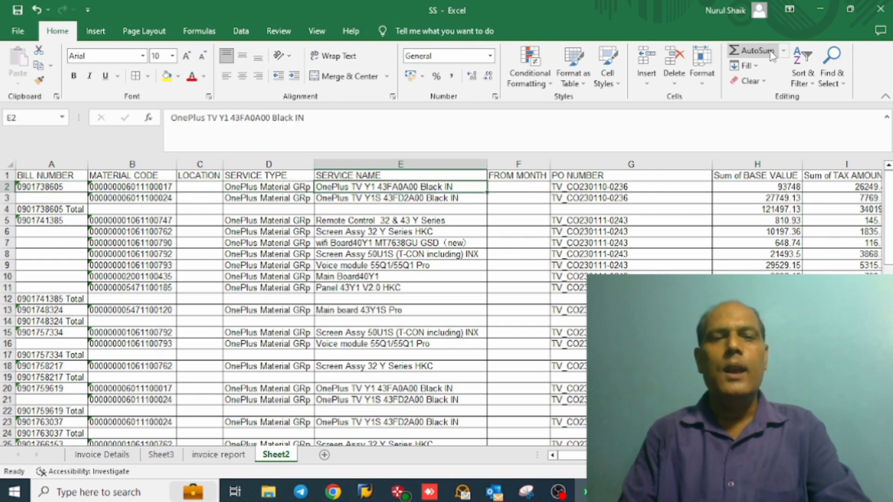
key("Right")
key("Right")
key("Right")
key("Right")
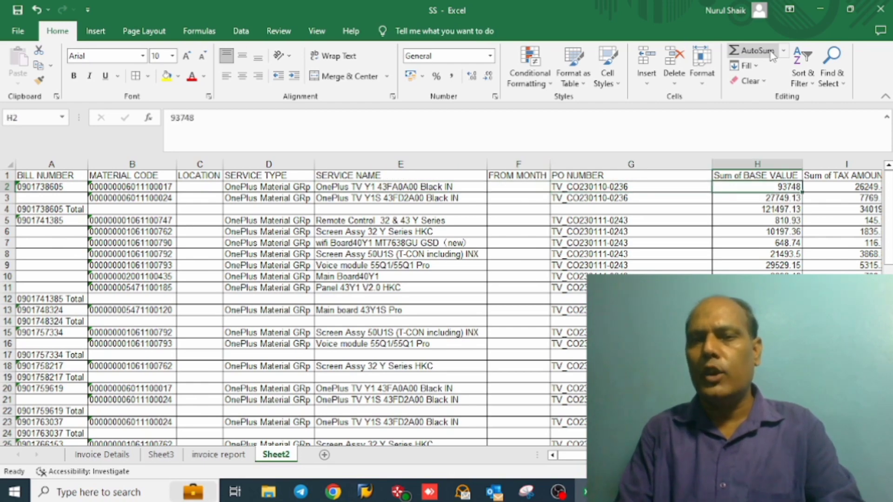
key("Left")
key("Right")
key("Right")
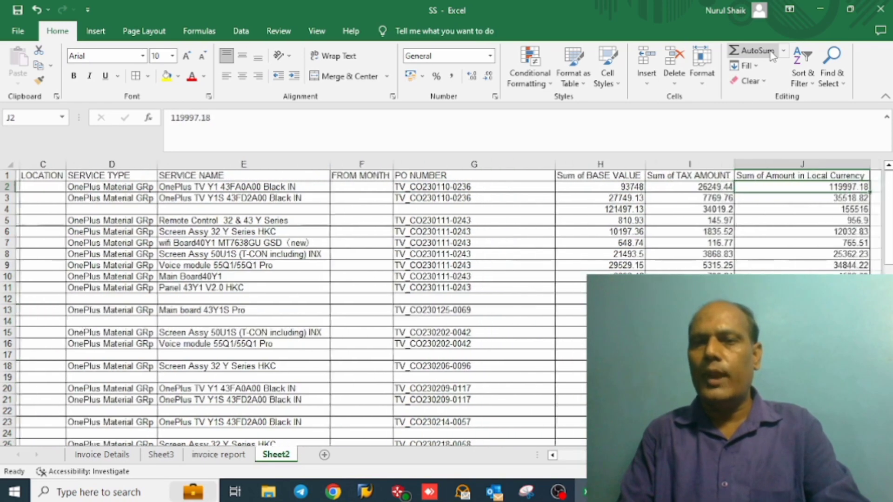
key("Left")
key("Right")
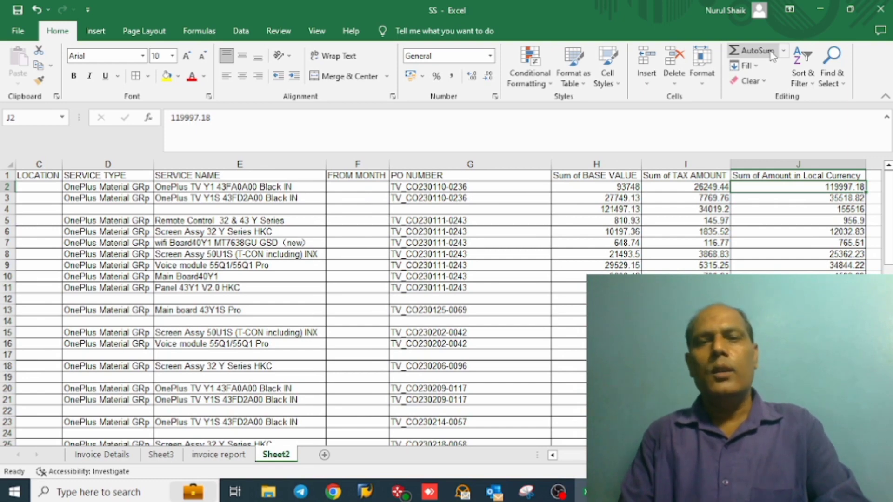
key("Home")
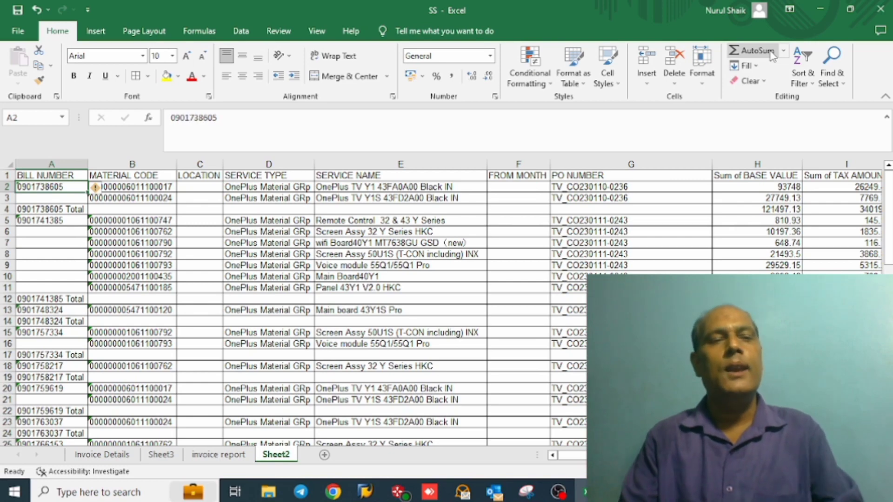
Step: Examine the first bill's total row in row 4, comparing its base value, tax and local currency amounts
key("Down")
key("Down")
key("Right")
key("Right")
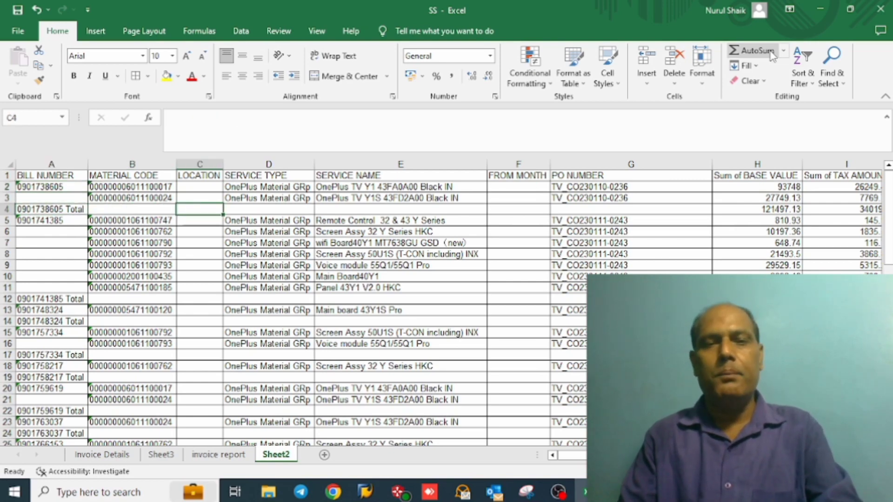
key("Right")
key("Right")
key("Right")
key("Right")
key("Right")
key("Right")
key("Right")
key("Right")
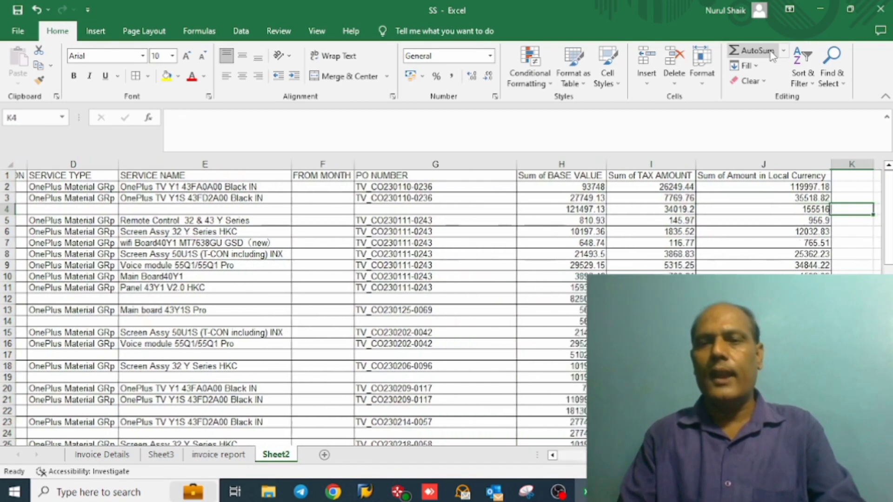
key("Left")
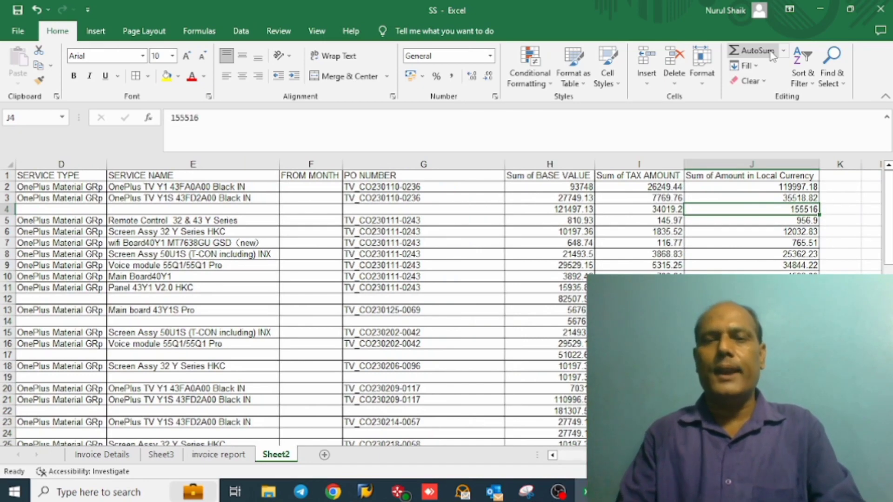
key("Left")
key("Left")
key("Left")
key("Left")
key("Left")
key("Left")
key("Left")
key("Left")
key("Left")
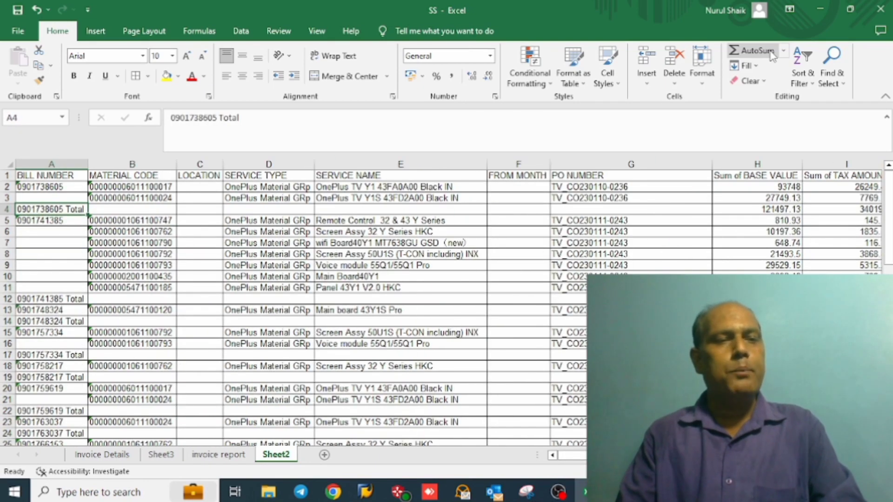